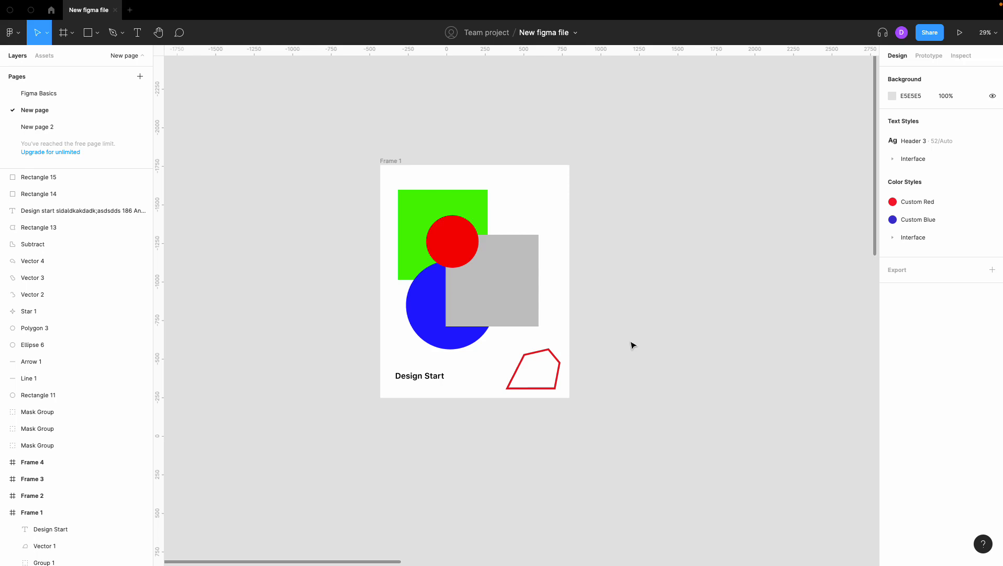
Draw a new frame about 1080 × 414 on an empty area of the canvas.
scroll(577, 346, "left", 5)
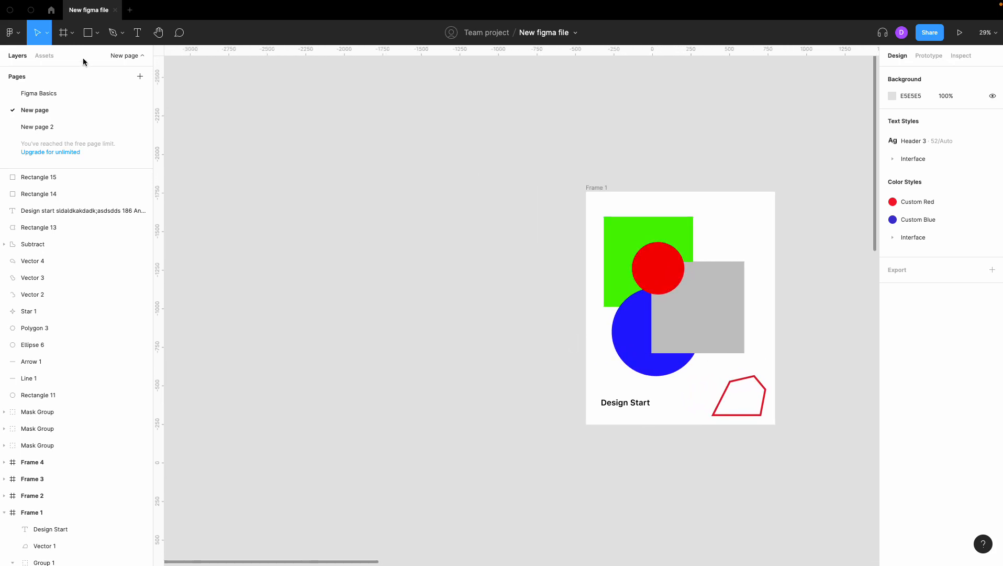
left_click(63, 33)
left_click_drag(306, 198, 473, 262)
scroll(315, 192, "up", 5)
scroll(315, 192, "down", 1)
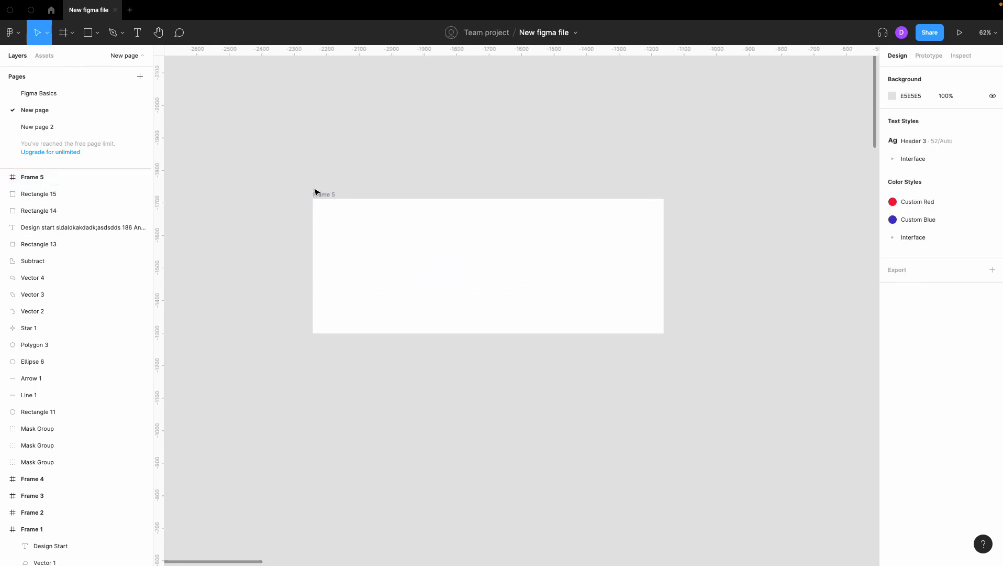
left_click(324, 194)
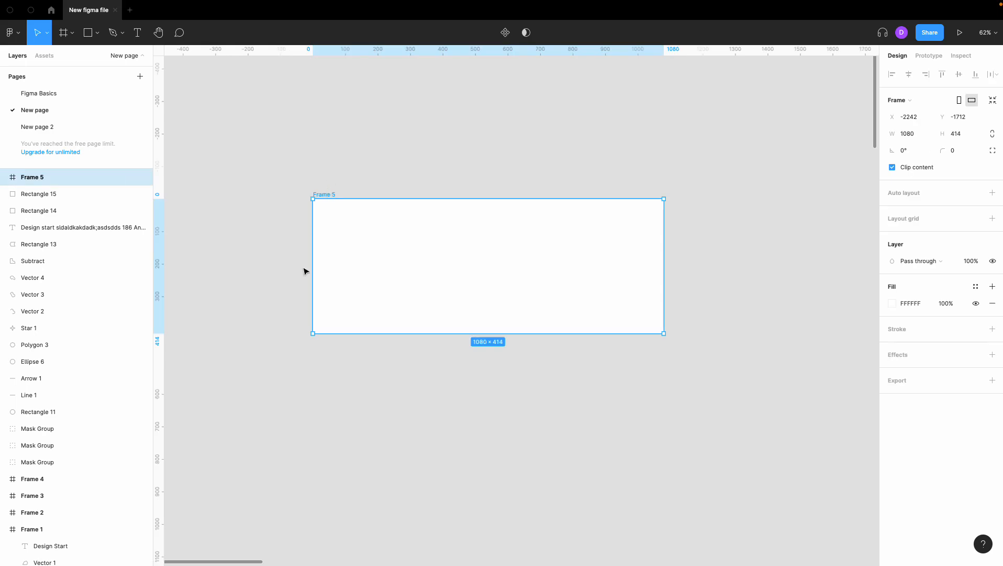
key("Escape")
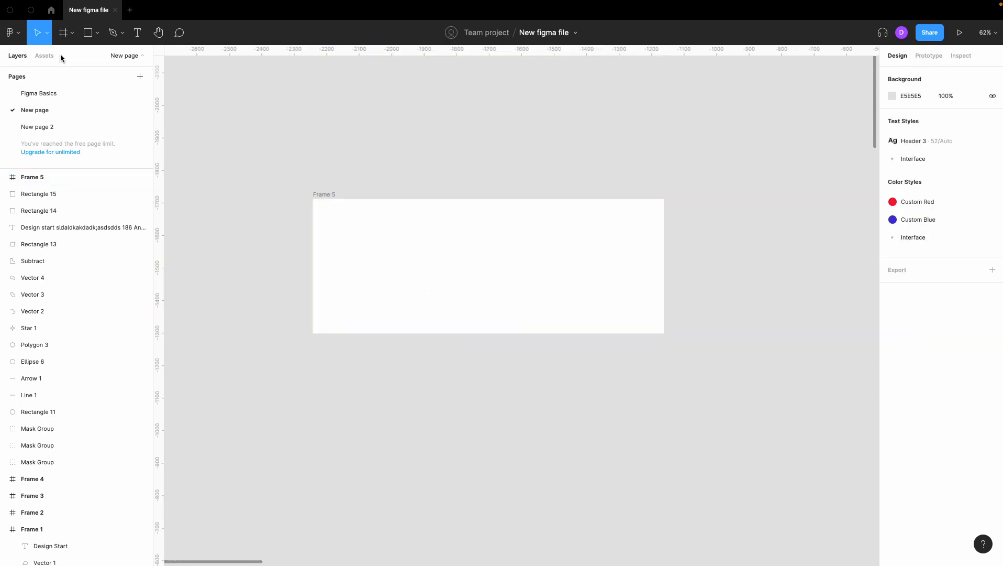
Draw a rectangle about 293 × 296 in the frame's upper-left area.
left_click(87, 33)
left_click_drag(334, 215, 429, 311)
left_click(435, 373)
Move the rectangle out of the frame and then back inside it.
left_click(410, 300)
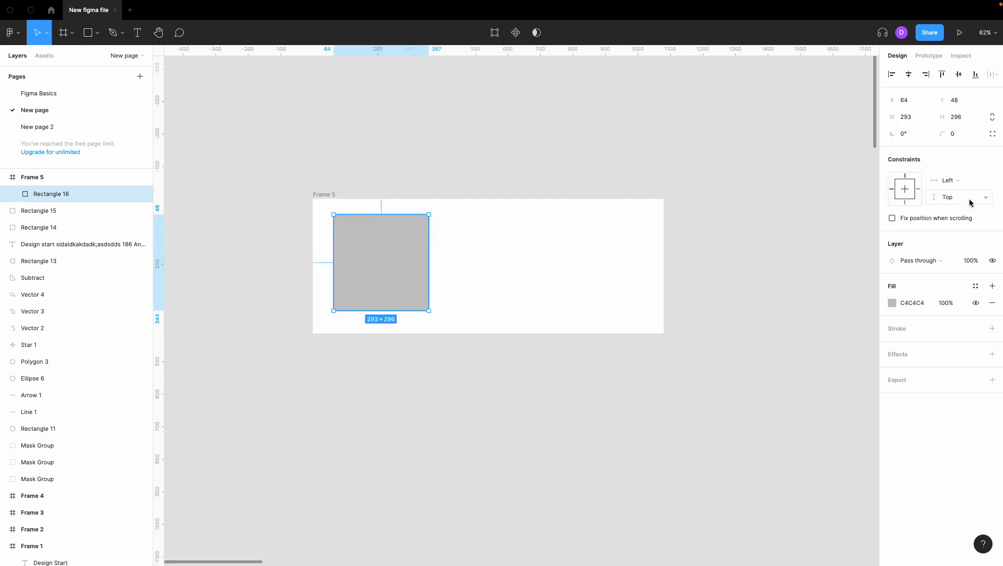
left_click(439, 230)
left_click(394, 235)
left_click_drag(395, 235, 393, 376)
left_click(363, 164)
left_click(381, 418)
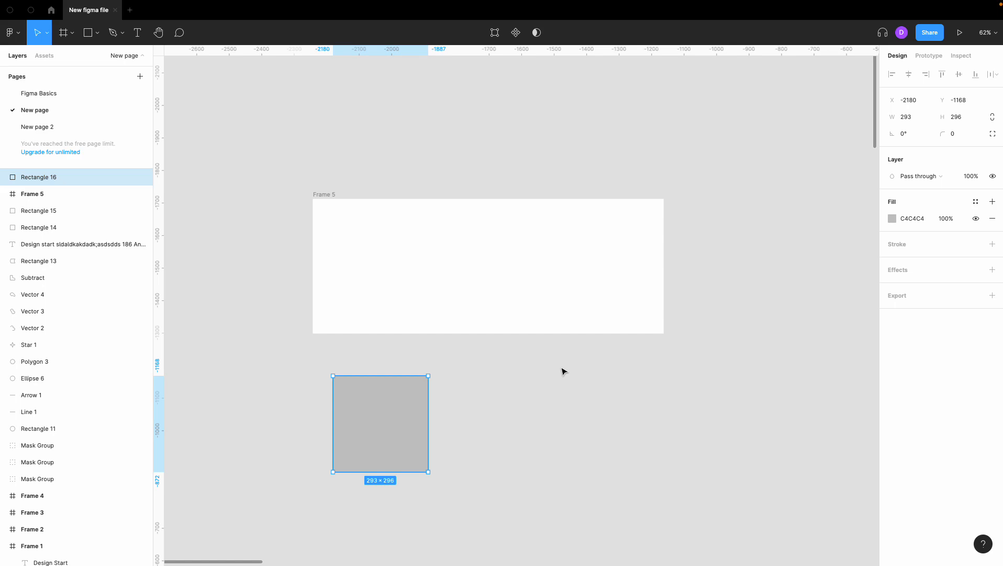
left_click_drag(397, 430, 392, 274)
left_click(423, 410)
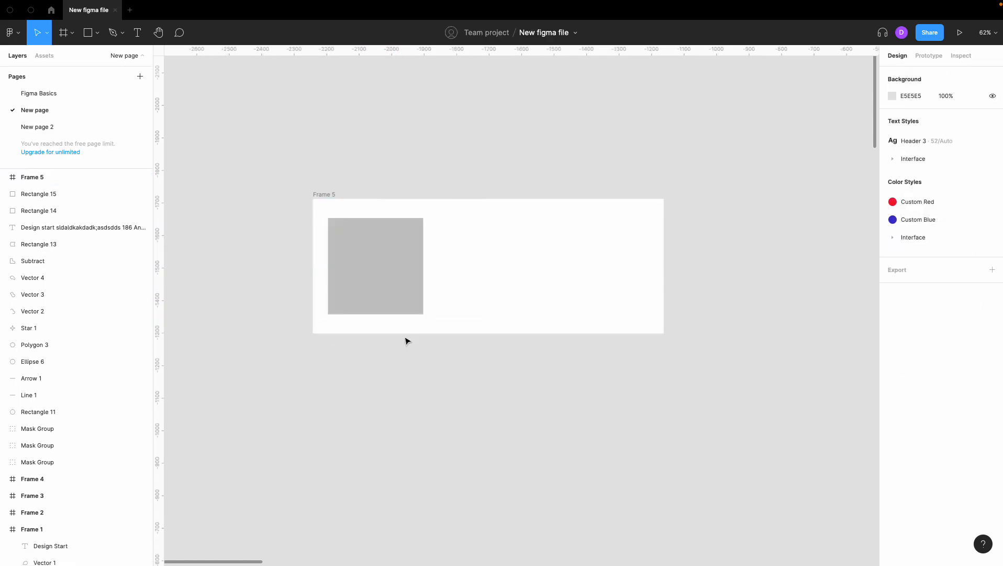
Nudge the rectangle inside the frame to about X 65, Y 59.
left_click(408, 297)
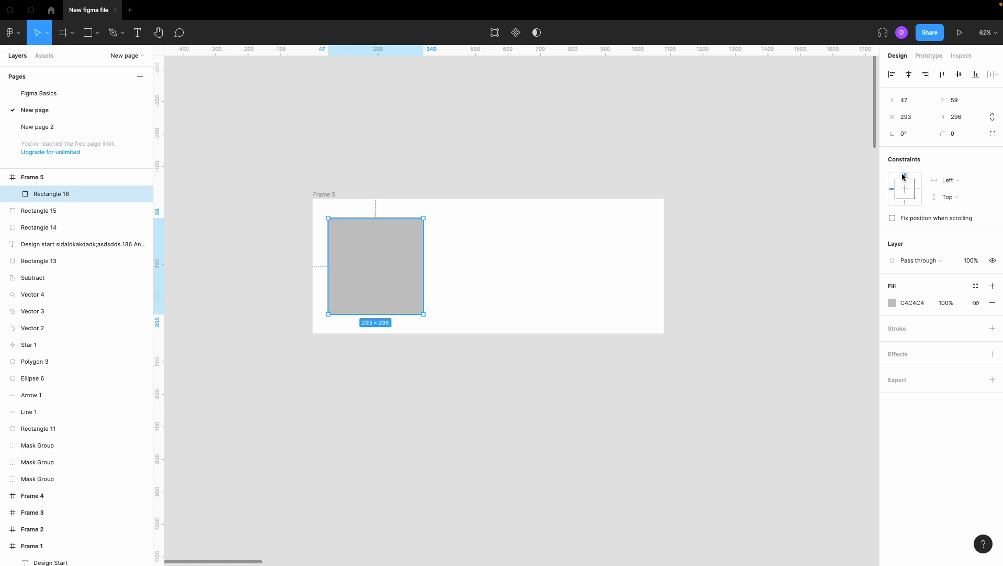
left_click(730, 201)
left_click(391, 274)
left_click_drag(390, 272, 396, 272)
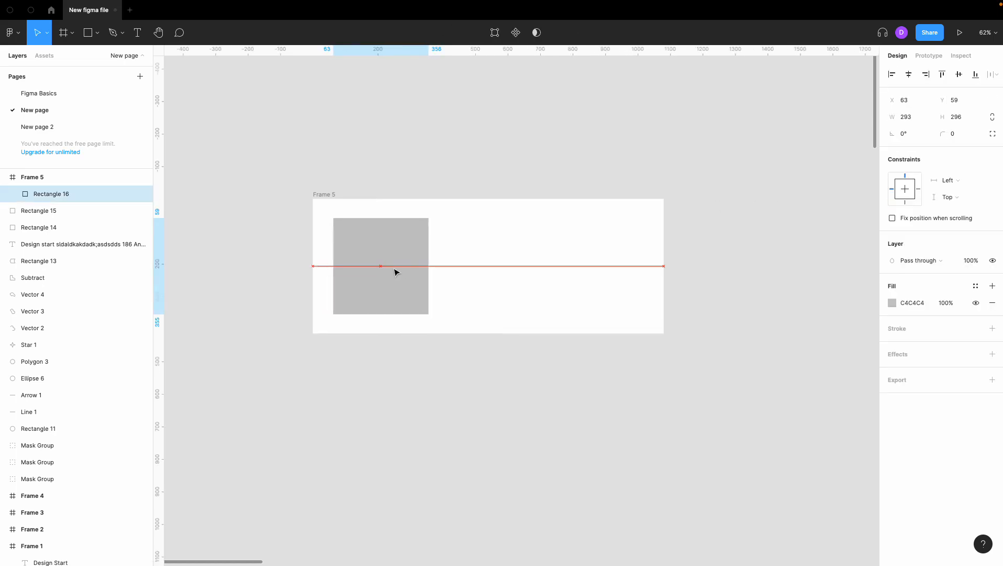
left_click(397, 182)
Paste a copy of the rectangle, place it near the frame's right edge, and give it a Right horizontal constraint.
left_click(390, 228)
key("ctrl+v")
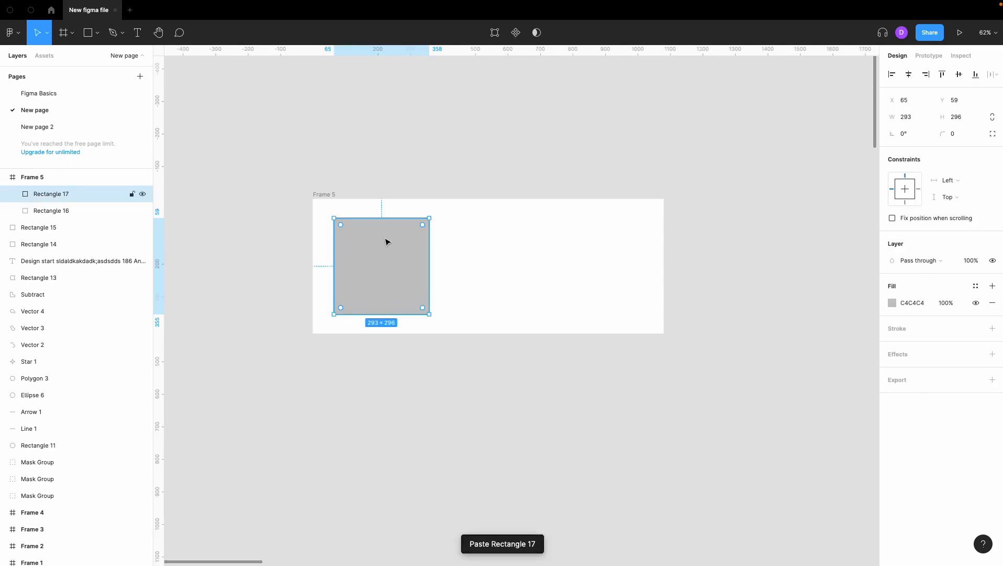
left_click_drag(374, 263, 590, 256)
left_click(656, 253)
left_click(635, 253)
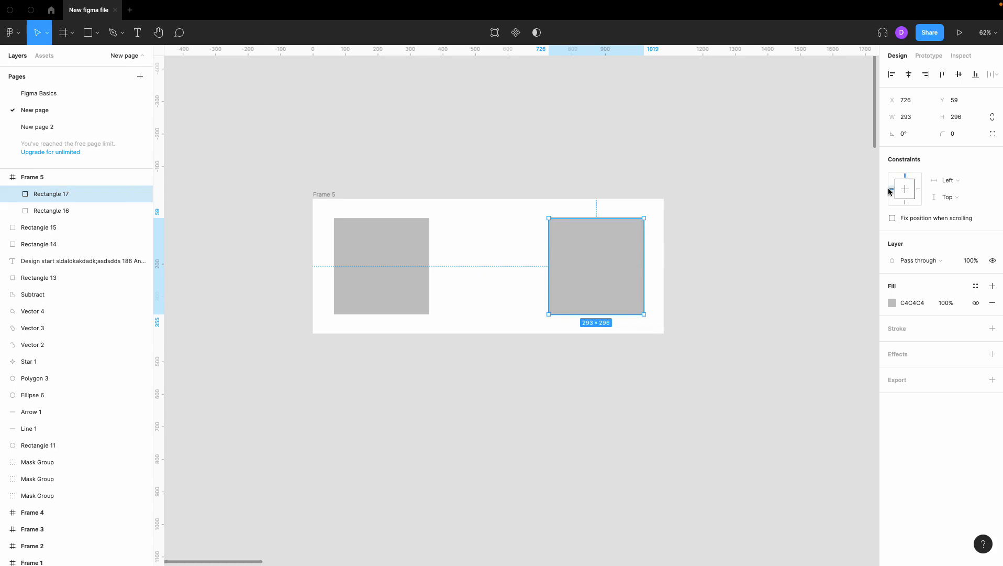
left_click(916, 192)
left_click(691, 242)
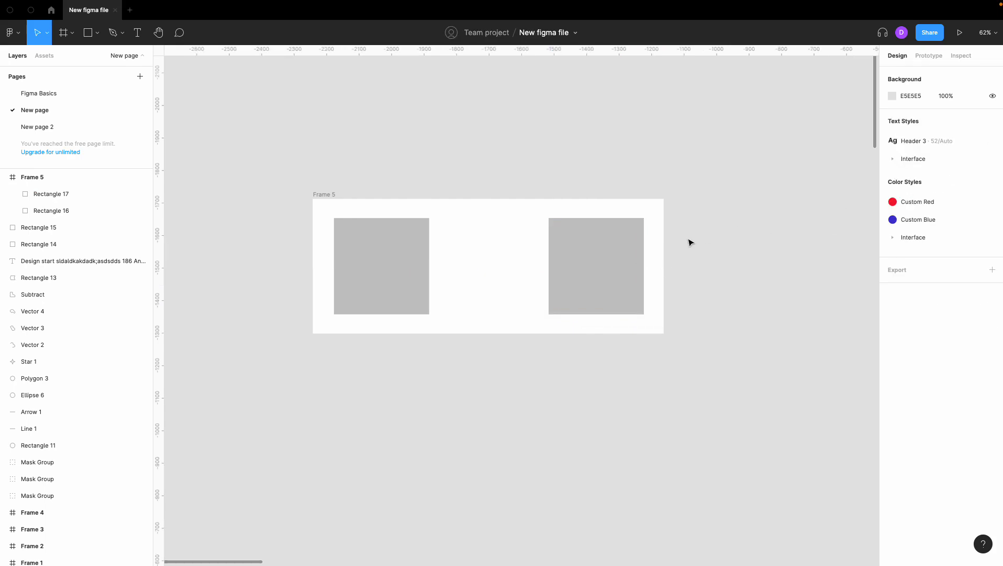
Resize the frame from its right edge to about 1019 × 412 and inspect each rectangle's constraints.
left_click(325, 195)
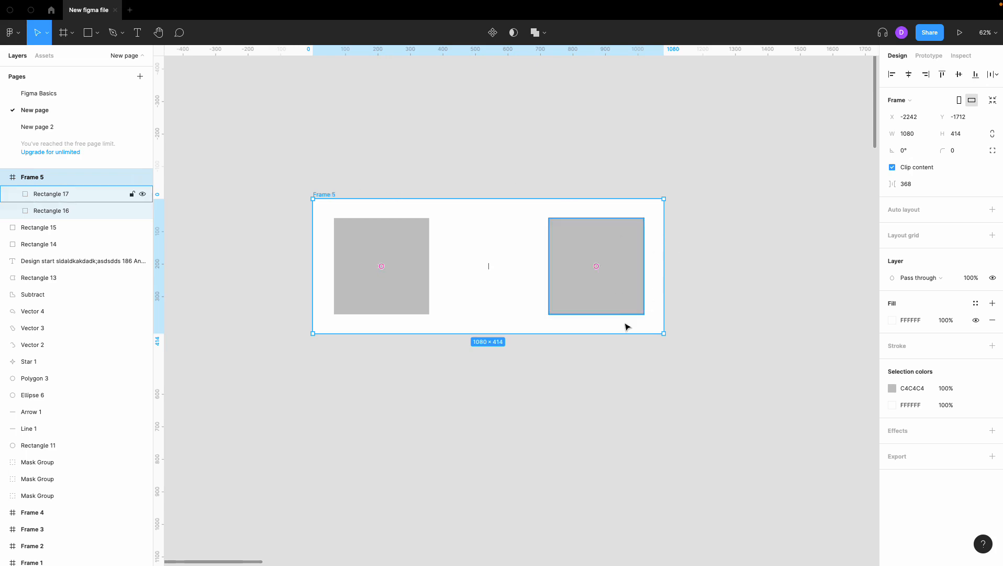
left_click_drag(618, 333, 639, 333)
left_click_drag(666, 290, 645, 316)
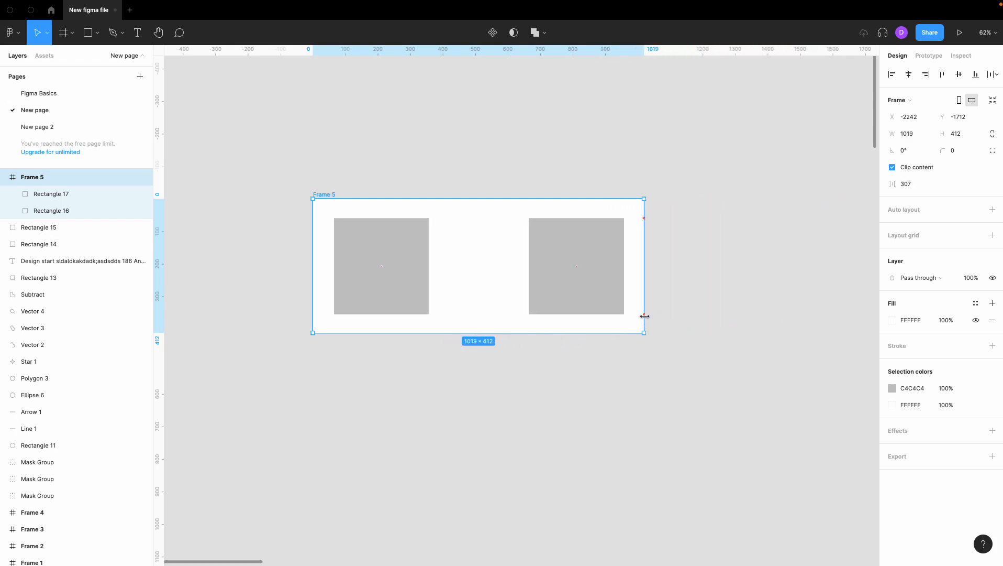
left_click(600, 244)
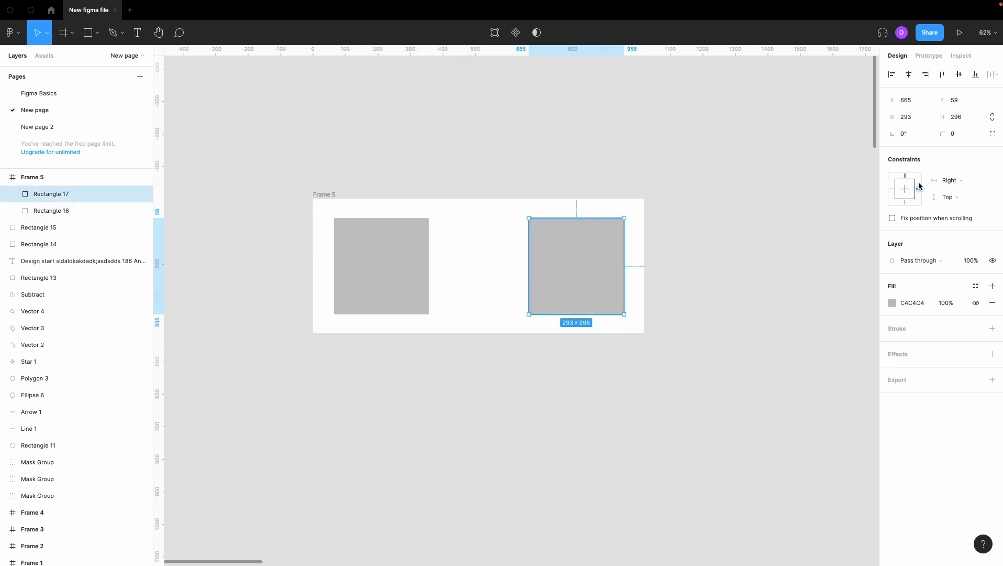
left_click(838, 229)
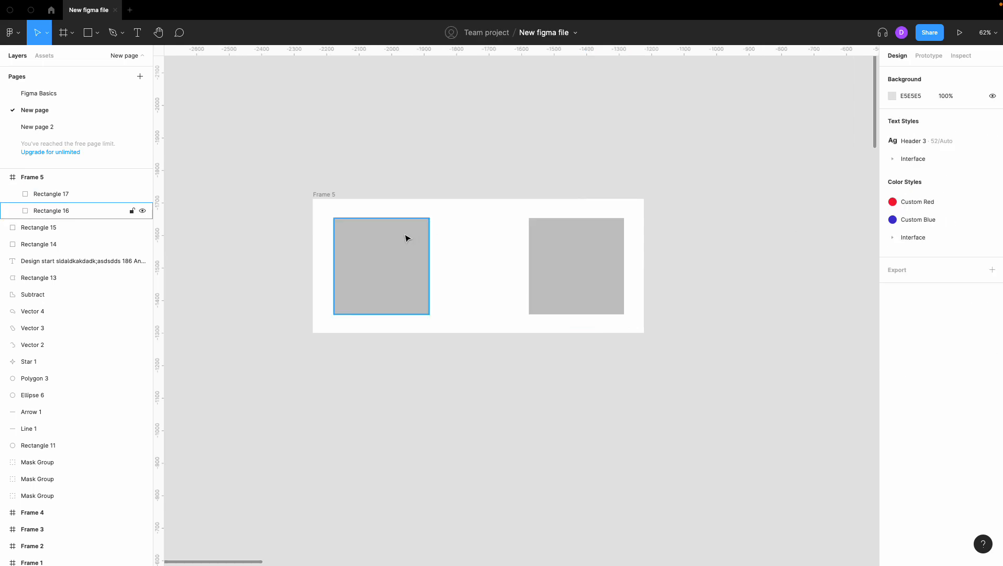
left_click(406, 237)
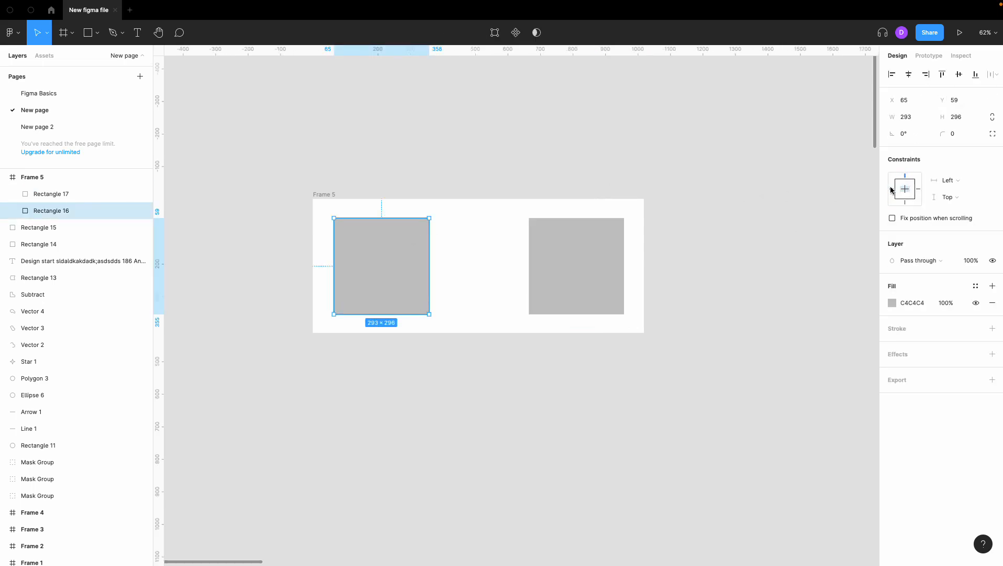
left_click(763, 187)
Widen the frame from its left edge to about 1200 px.
left_click(332, 195)
left_click_drag(311, 219, 254, 230)
left_click(320, 170)
scroll(321, 170, "left", 3)
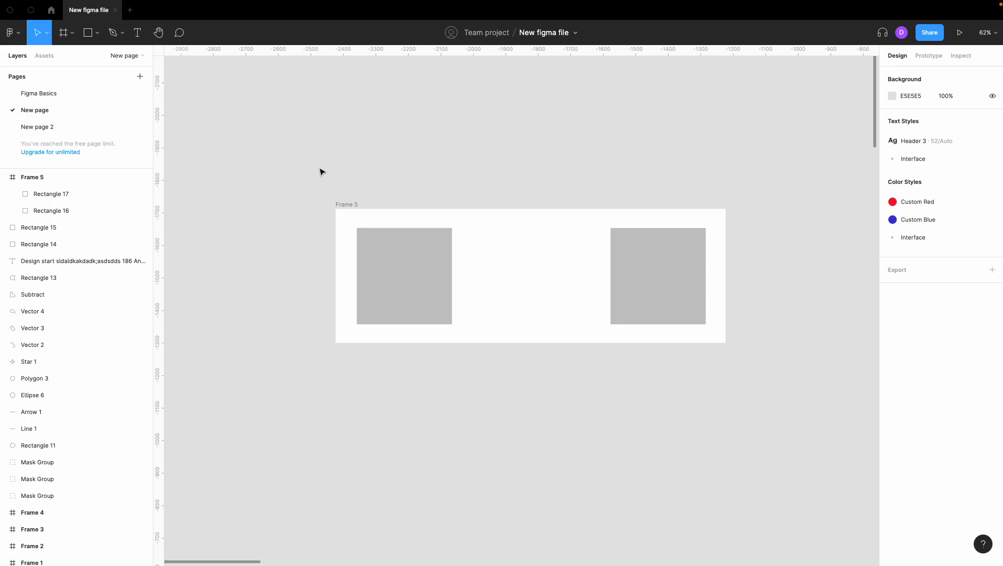
Set the left rectangle's vertical constraint to Top and Bottom.
left_click(354, 203)
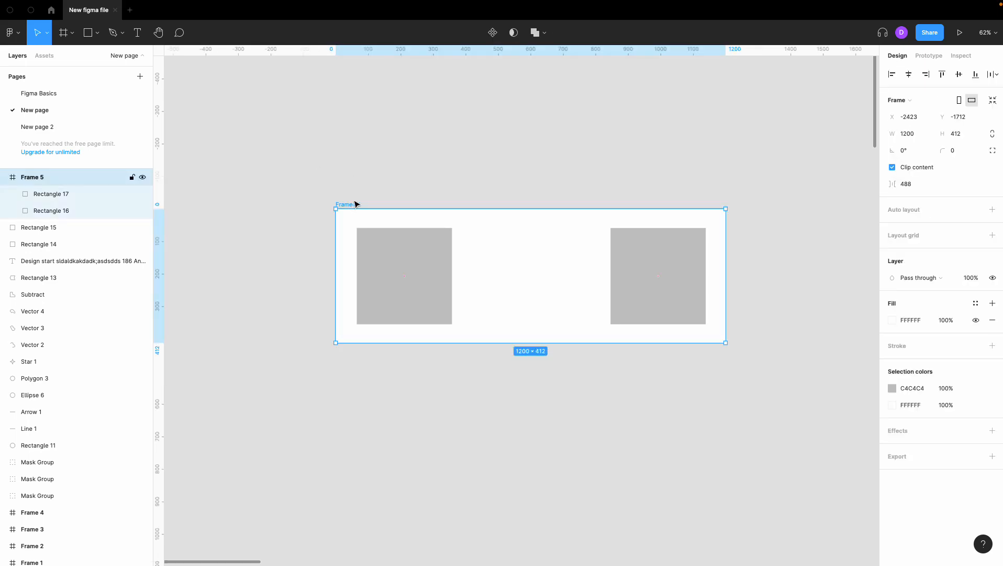
left_click(432, 253)
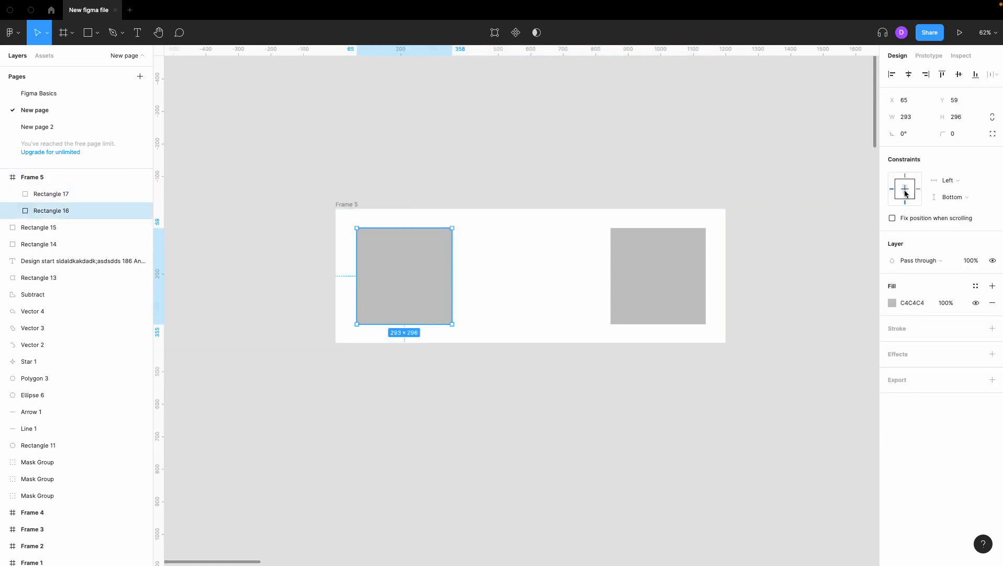
left_click(907, 179, "shift")
Drag the frame's bottom edge down to about 1200 × 785.
left_click(358, 204)
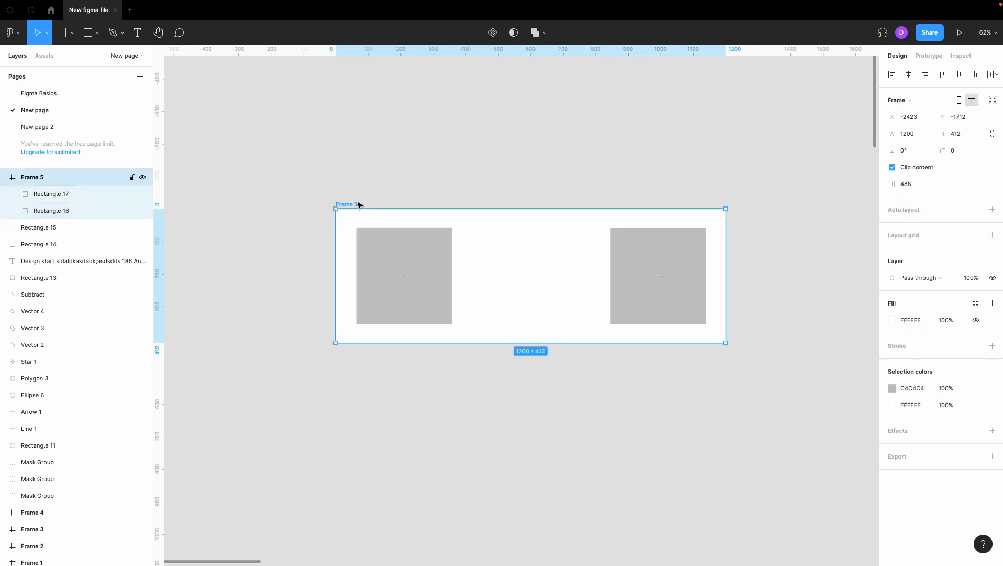
scroll(509, 362, "up", 2)
left_click_drag(506, 365, 507, 489)
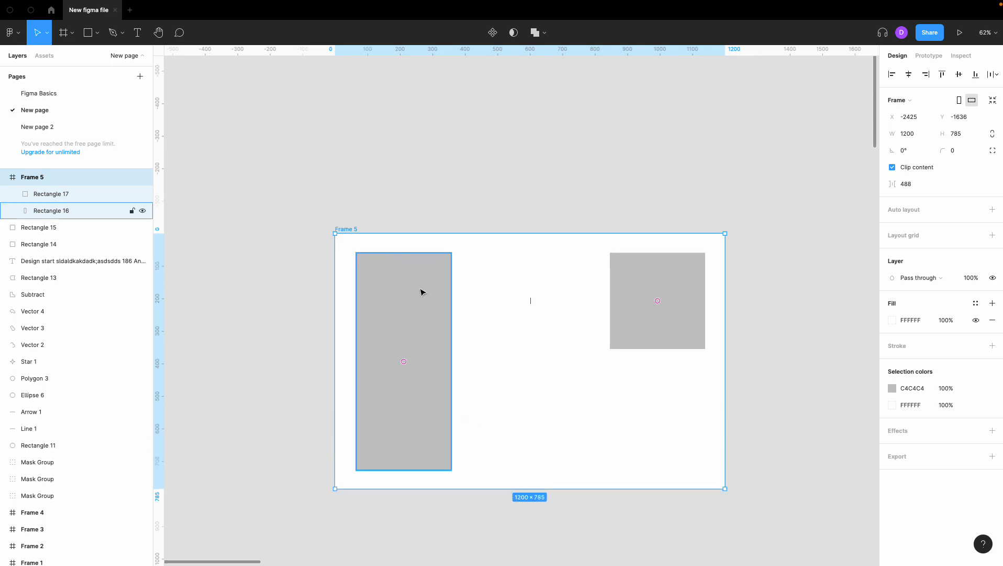
scroll(436, 382, "down", 3)
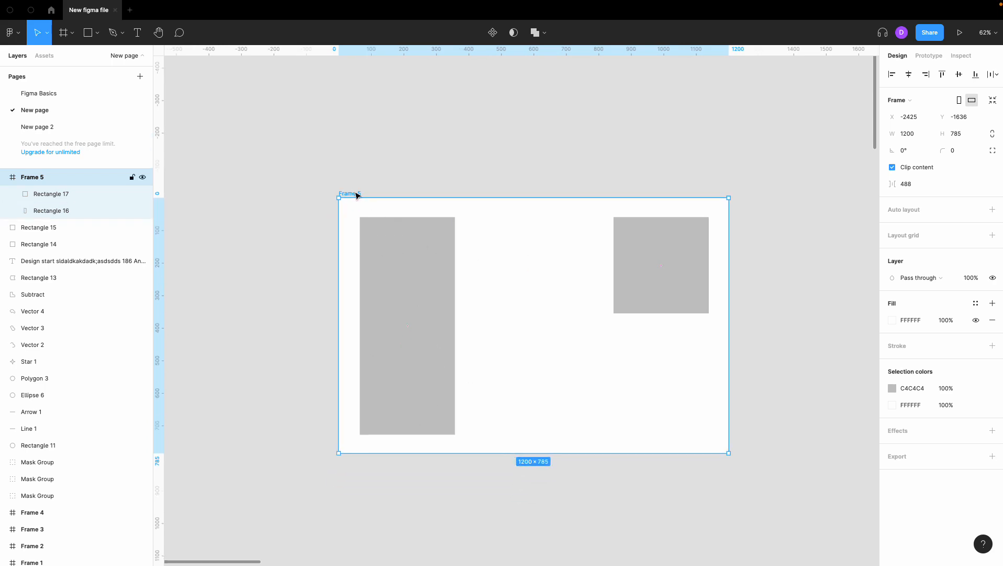
Shorten the frame by dragging its bottom edge up to about 716 px high.
left_click(395, 243)
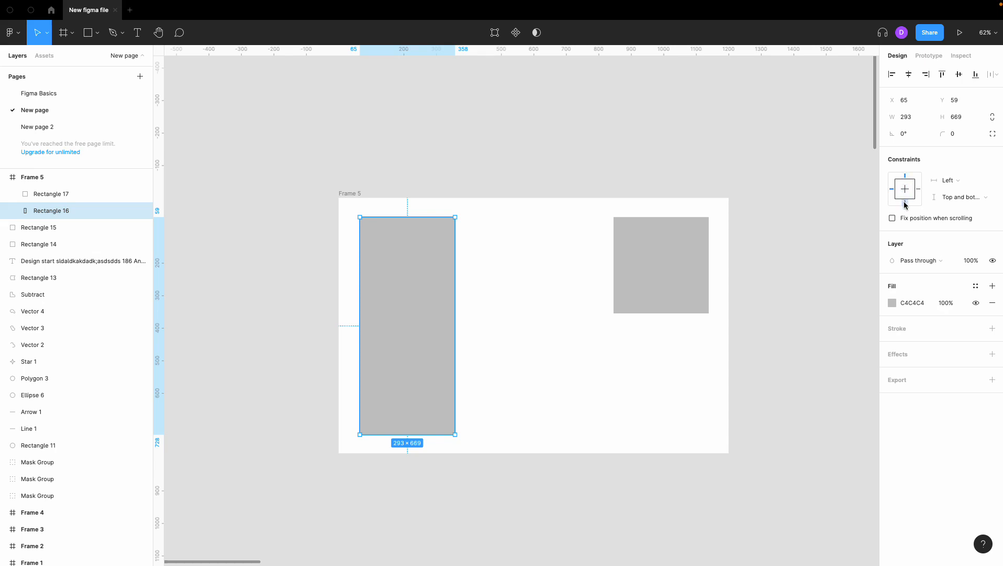
left_click(809, 235)
left_click(350, 194)
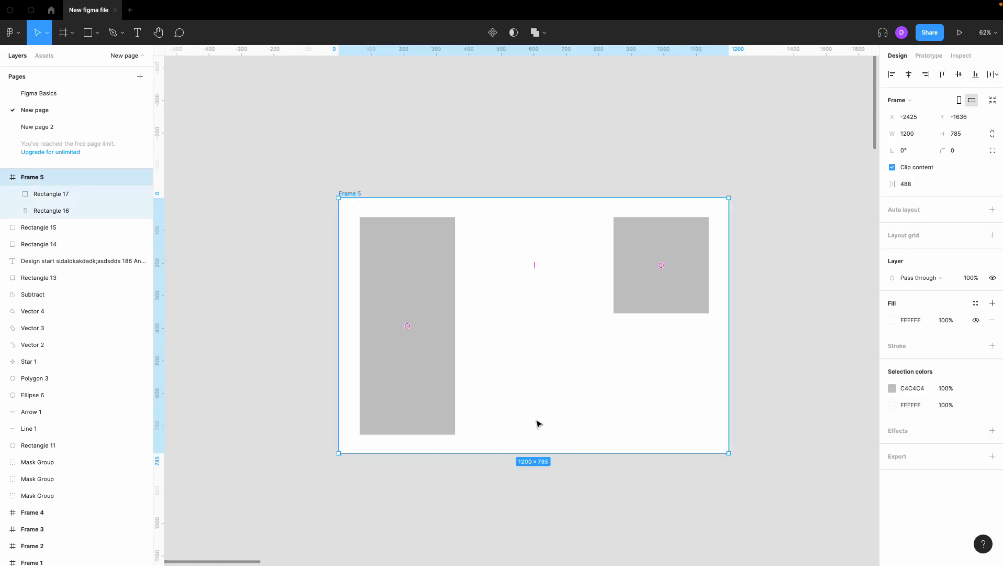
left_click(540, 455)
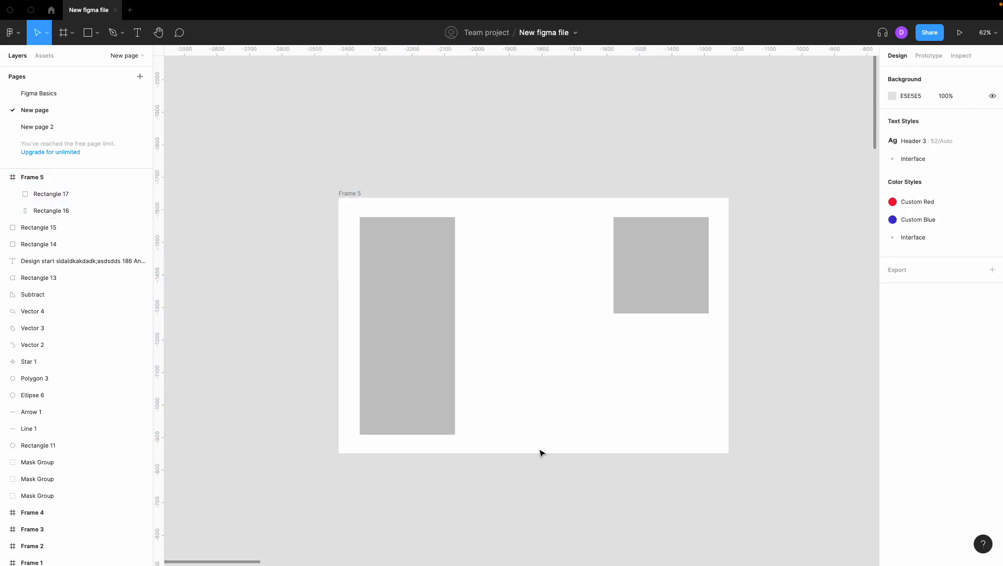
left_click(365, 210)
left_click_drag(505, 453, 520, 430)
Drag the frame's top edge up slightly.
left_click(622, 292)
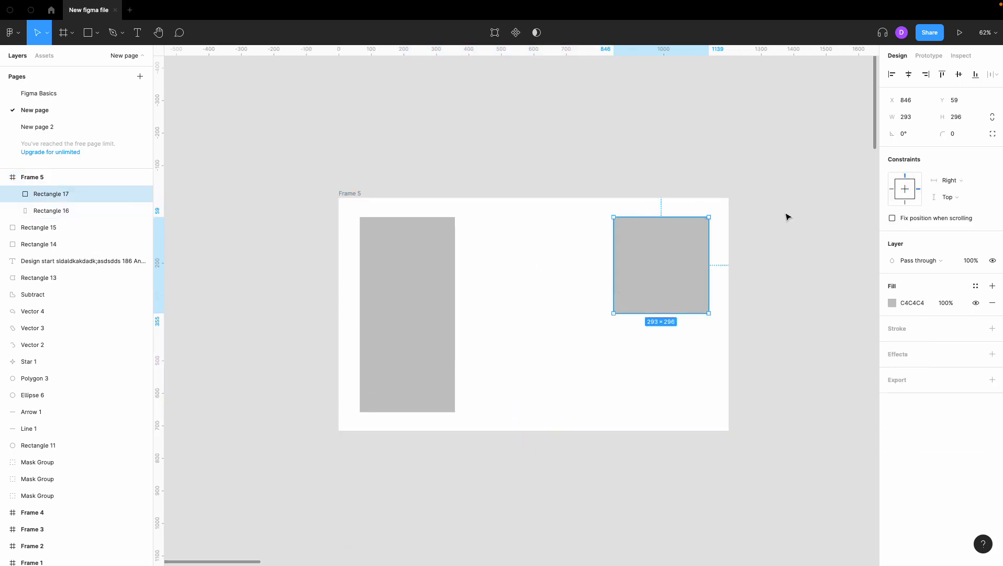
left_click(359, 195)
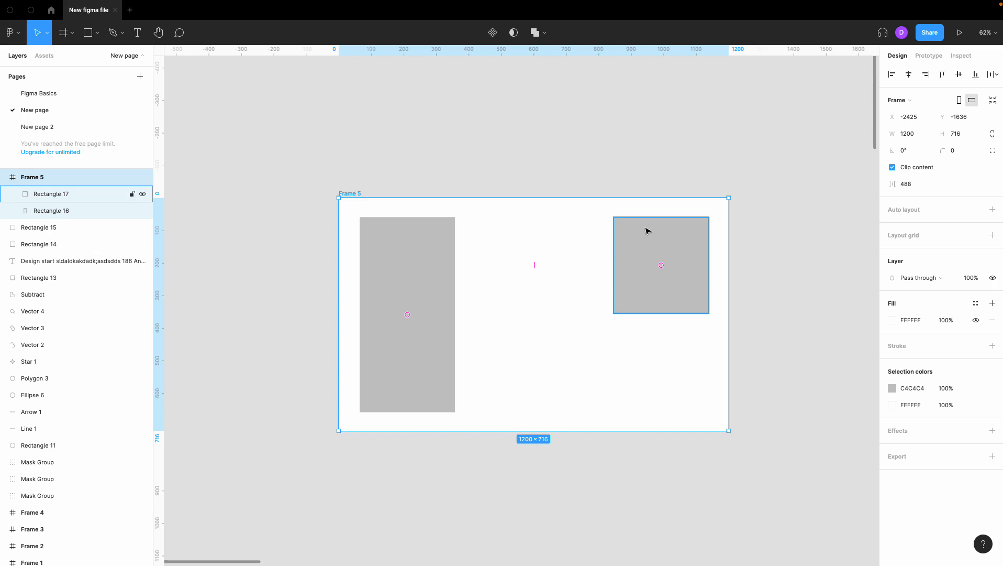
mouse_move(464, 197)
left_mouse_down()
mouse_move(467, 107)
mouse_move(464, 186)
left_mouse_up()
left_click(460, 145)
Set the left rectangle's constraints to Center horizontally and vertically.
left_click(419, 244)
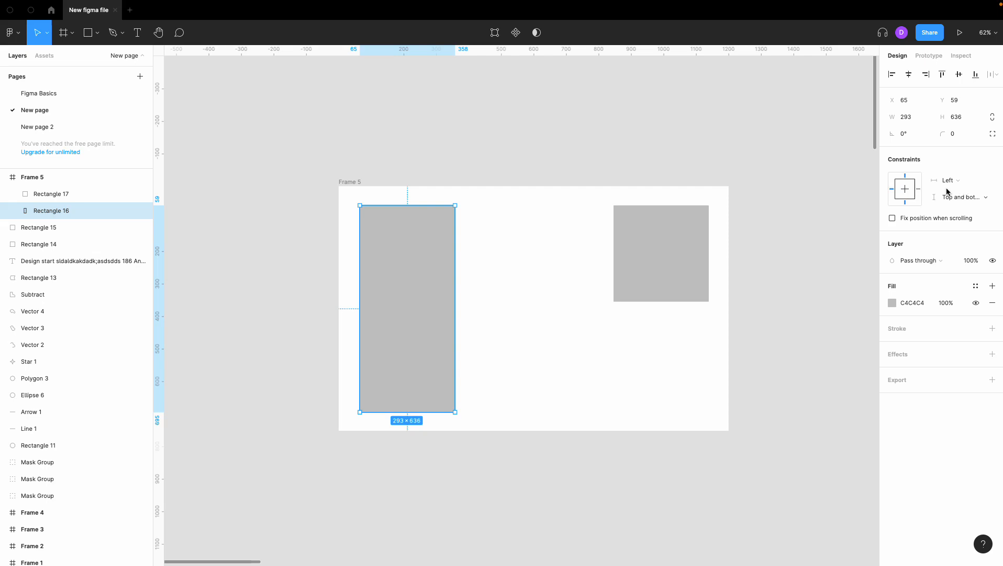
left_click(905, 186)
left_click(902, 189)
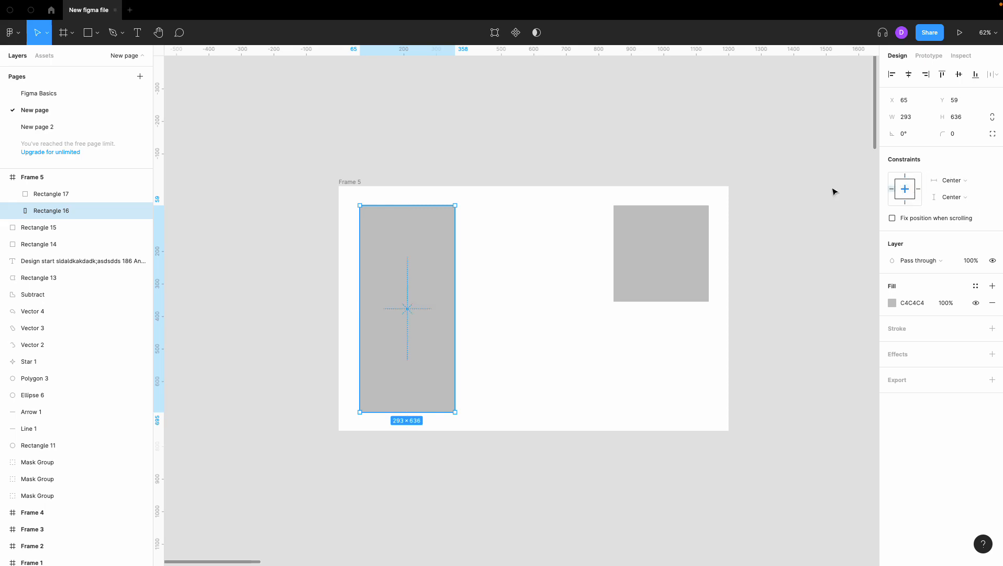
Resize the frame from its top and left edges, then set the left rectangle's horizontal constraint to Left.
left_click(362, 182)
left_click_drag(339, 210, 351, 166)
left_click_drag(304, 233, 280, 233)
left_click(377, 261)
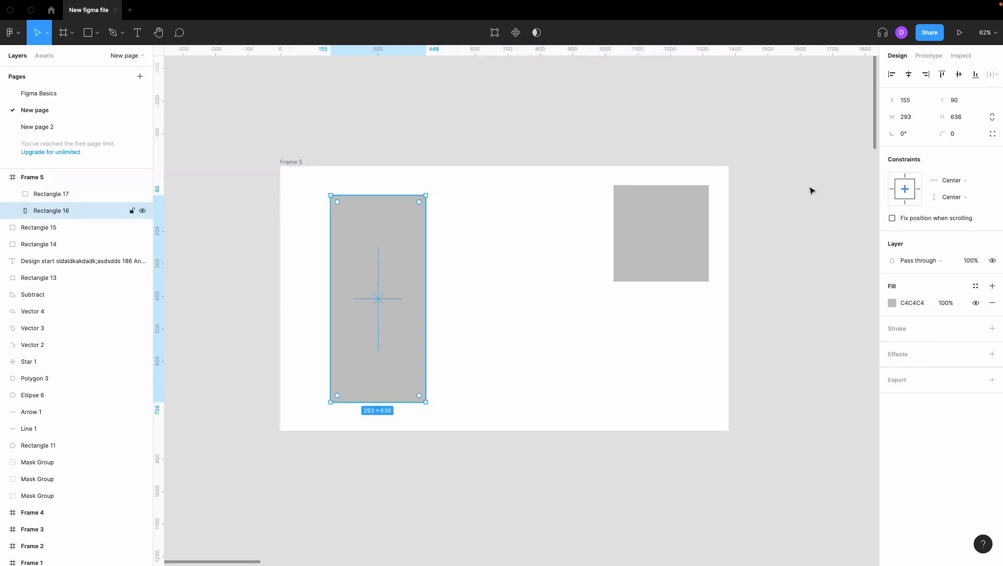
left_click(892, 189)
Drag the frame's left edge out to about 1609 × 814 and back in.
left_click(293, 162)
left_click_drag(272, 189, 205, 189)
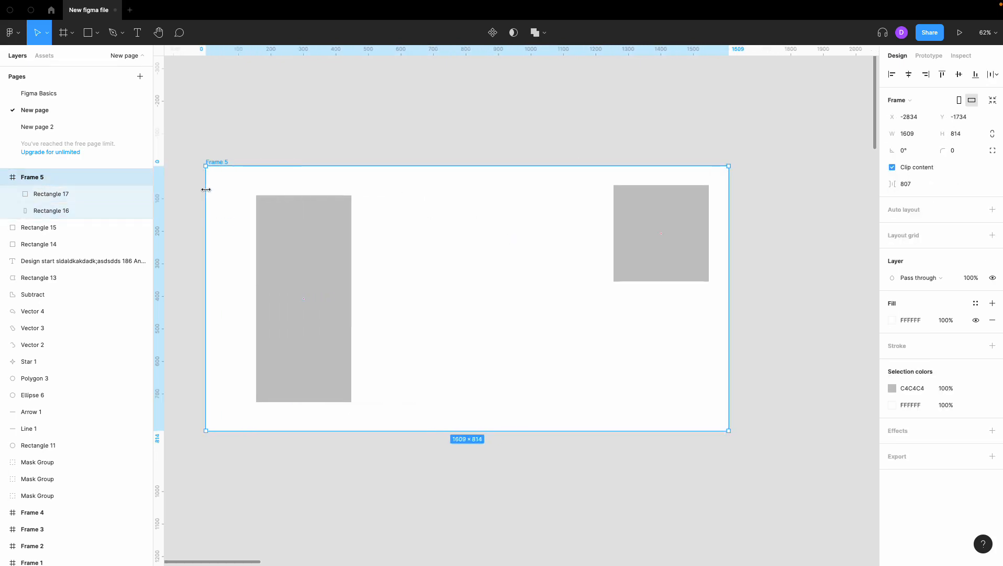
mouse_move(288, 166)
left_mouse_down()
mouse_move(293, 79)
mouse_move(296, 168)
mouse_move(301, 97)
mouse_move(301, 151)
left_mouse_up()
left_click_drag(209, 211, 299, 219)
left_click(262, 237)
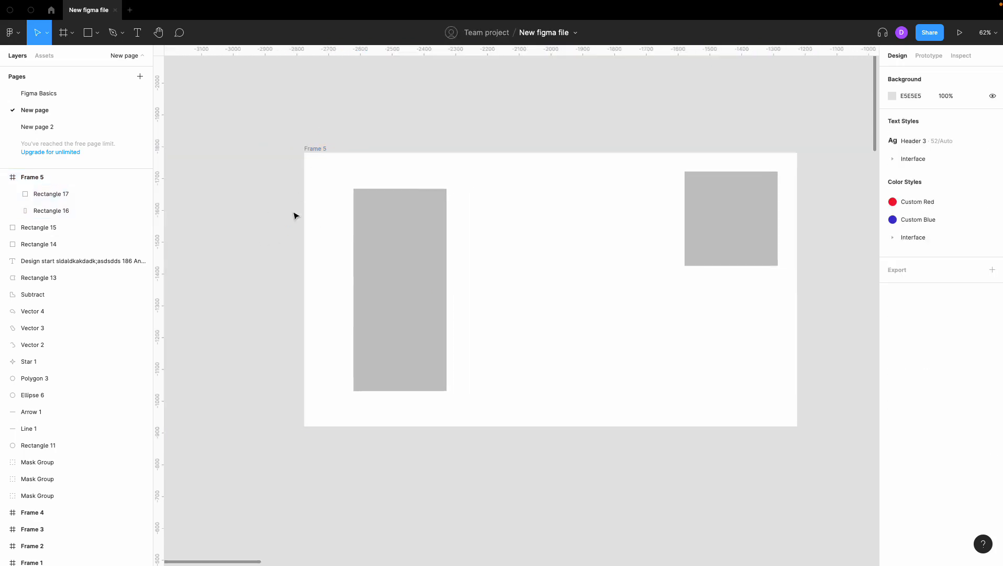
Widen the frame further by dragging its left edge outward.
scroll(295, 216, "down", 3)
left_click(359, 211)
scroll(320, 220, "up", 2)
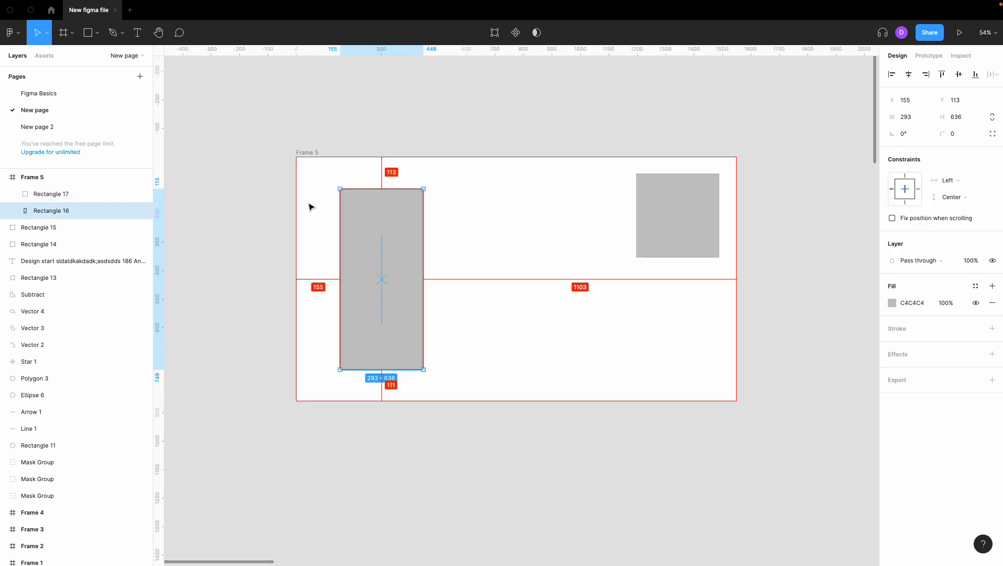
left_click(311, 158)
left_click_drag(296, 187, 188, 186)
left_click(229, 133)
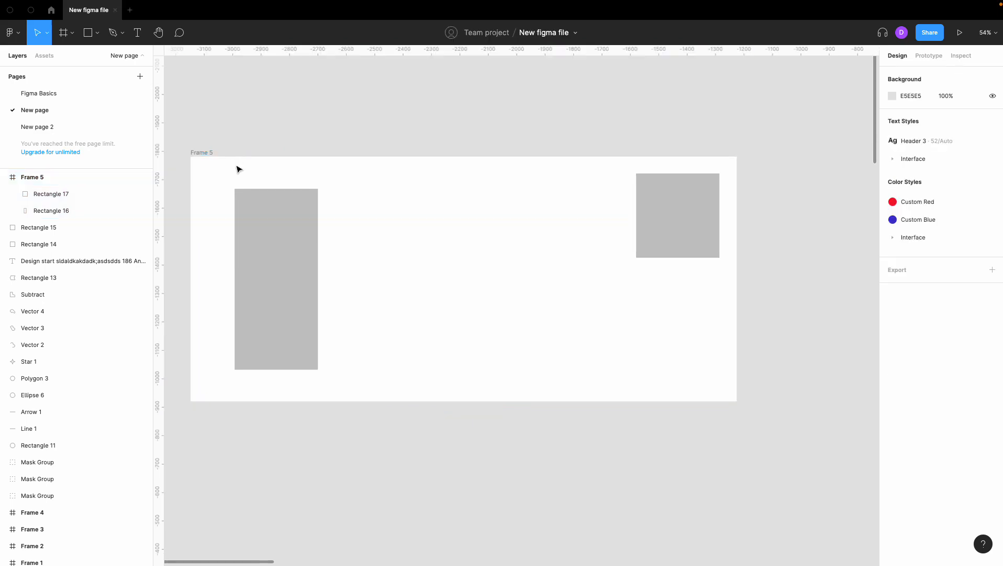
Set the left rectangle's constraints to Right and Top.
left_click(245, 200)
key("alt")
left_click(244, 151)
left_click(258, 209)
left_click(906, 177)
left_click(918, 189)
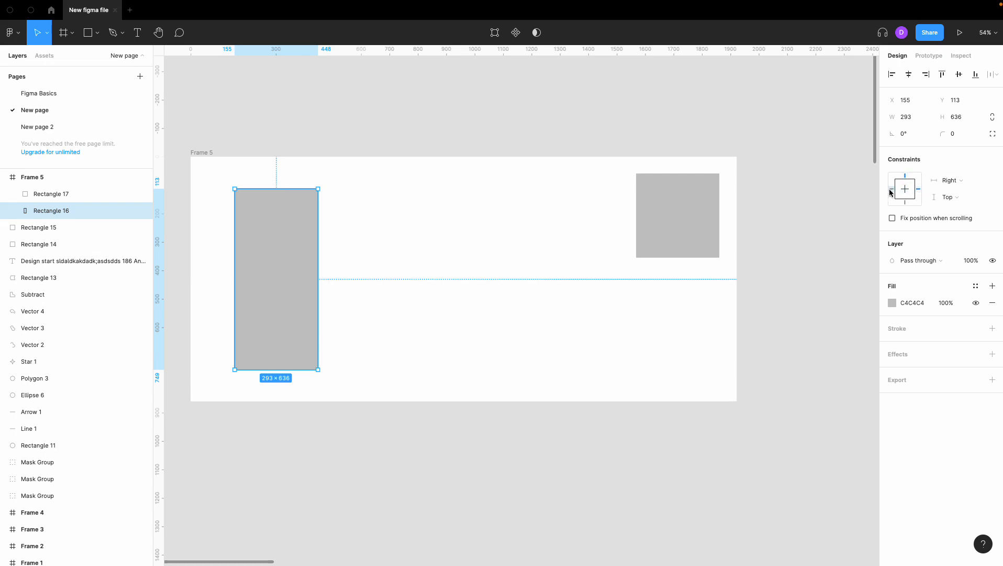
Widen the frame slightly from its right edge.
left_click(204, 153)
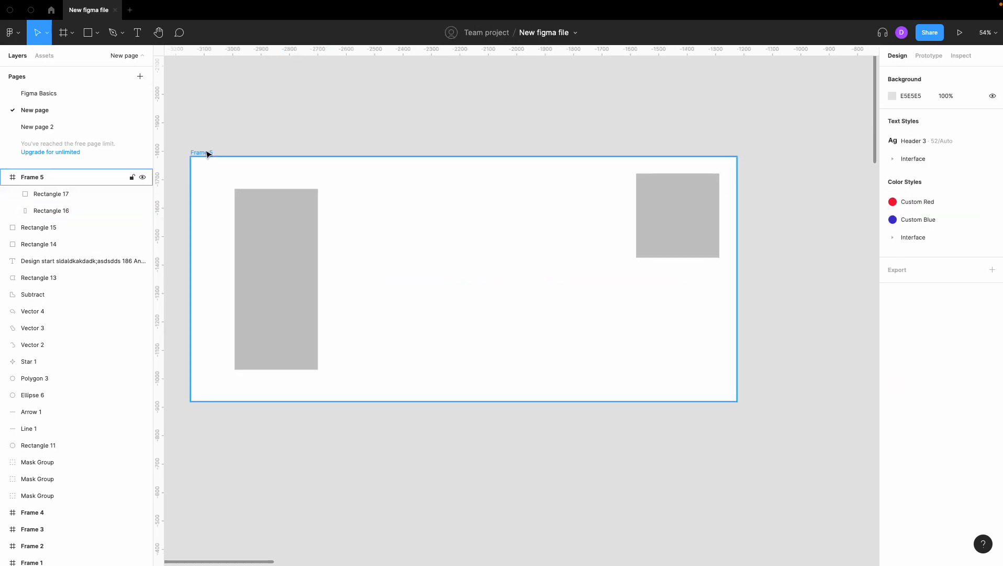
left_click_drag(736, 197, 739, 219)
Set the left rectangle's constraints to Left and right horizontally and Scale vertically.
left_click(302, 266)
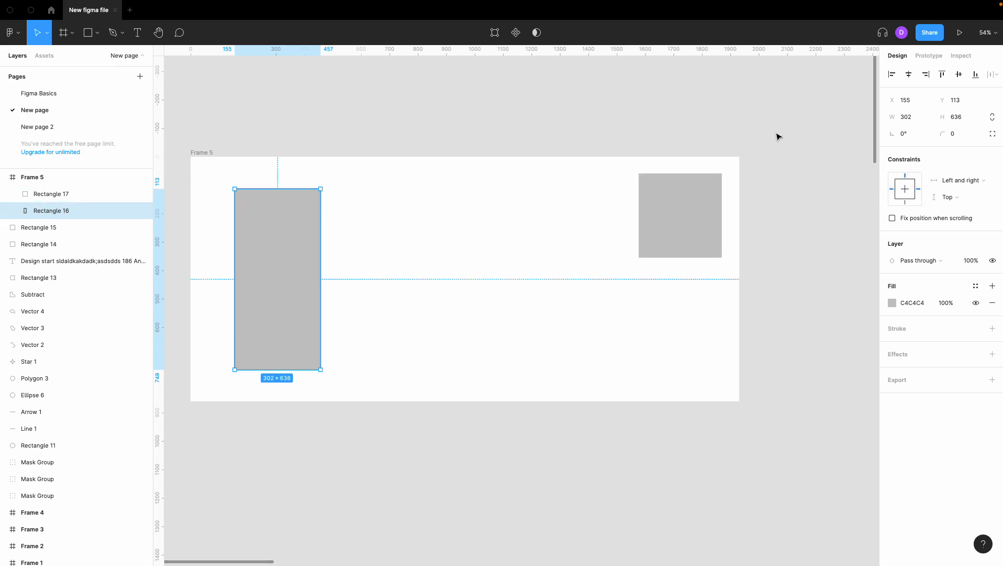
left_click(906, 176)
left_click(807, 111)
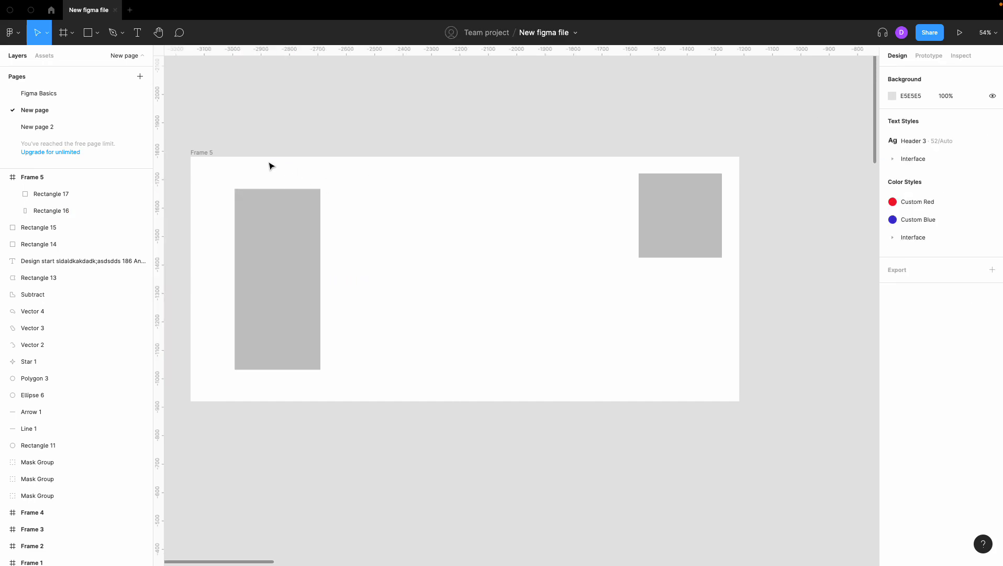
Resize the frame by moving its right edge in and out and raising its top edge.
left_click(203, 154)
left_click(261, 219)
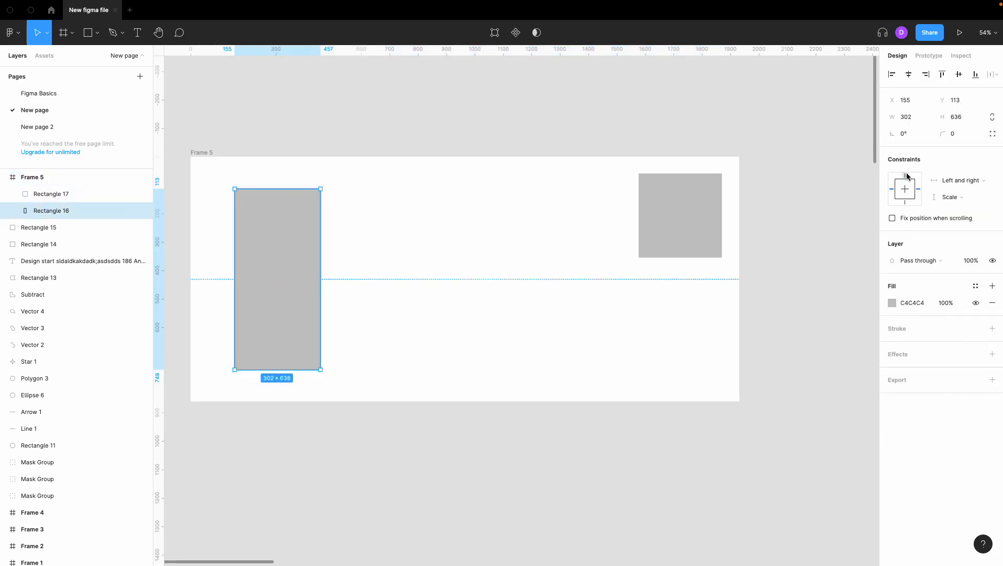
left_click(202, 153)
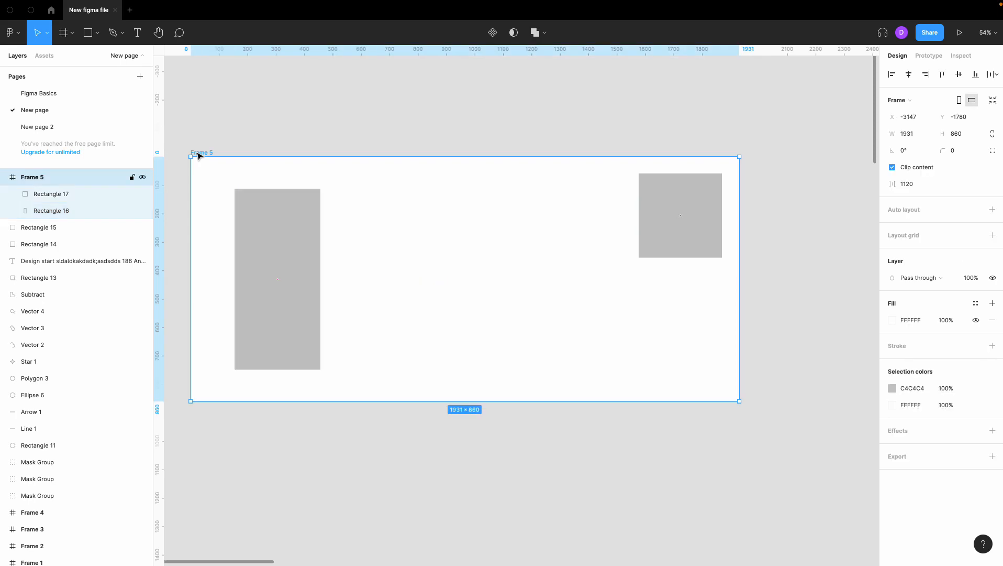
mouse_move(740, 199)
left_mouse_down()
mouse_move(596, 199)
mouse_move(796, 199)
mouse_move(722, 199)
left_mouse_up()
mouse_move(453, 157)
left_mouse_down()
mouse_move(455, 60)
mouse_move(455, 242)
mouse_move(458, 143)
left_mouse_up()
left_click_drag(723, 207, 750, 209)
left_click(788, 214)
Set the left rectangle's vertical constraint to Top and bottom.
left_click(289, 288)
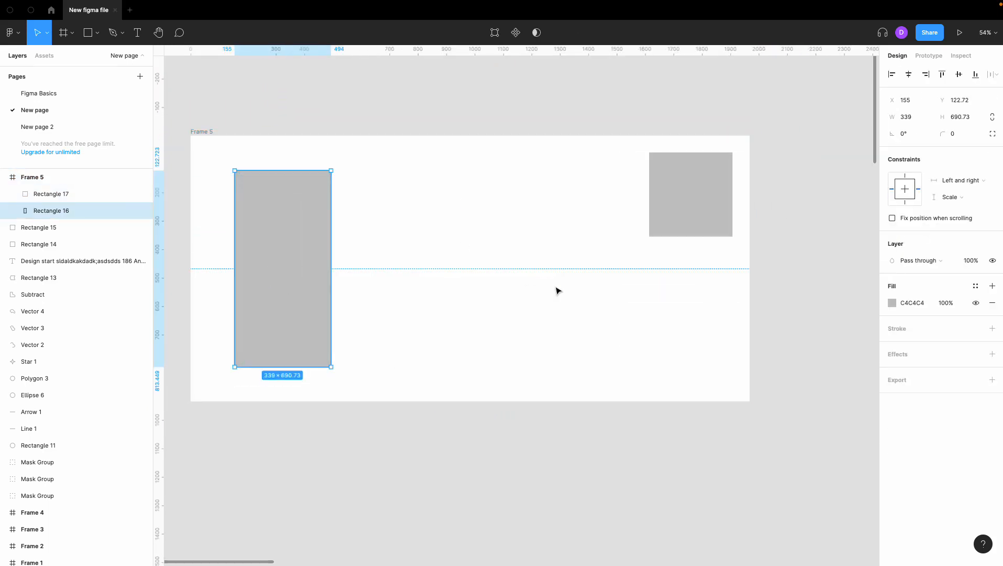
left_click(842, 279)
scroll(813, 287, "left", 1)
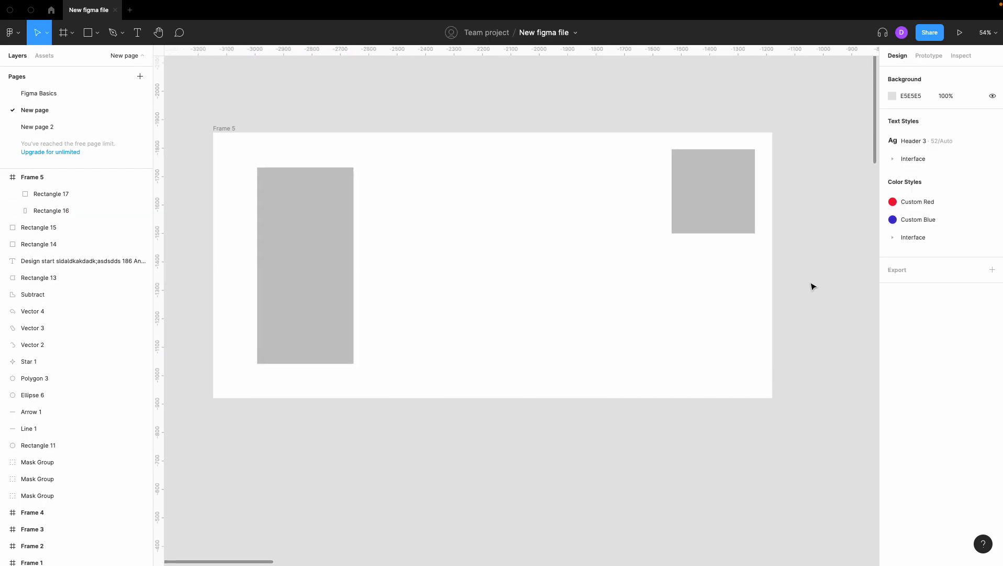
left_click(708, 212)
left_click(336, 255)
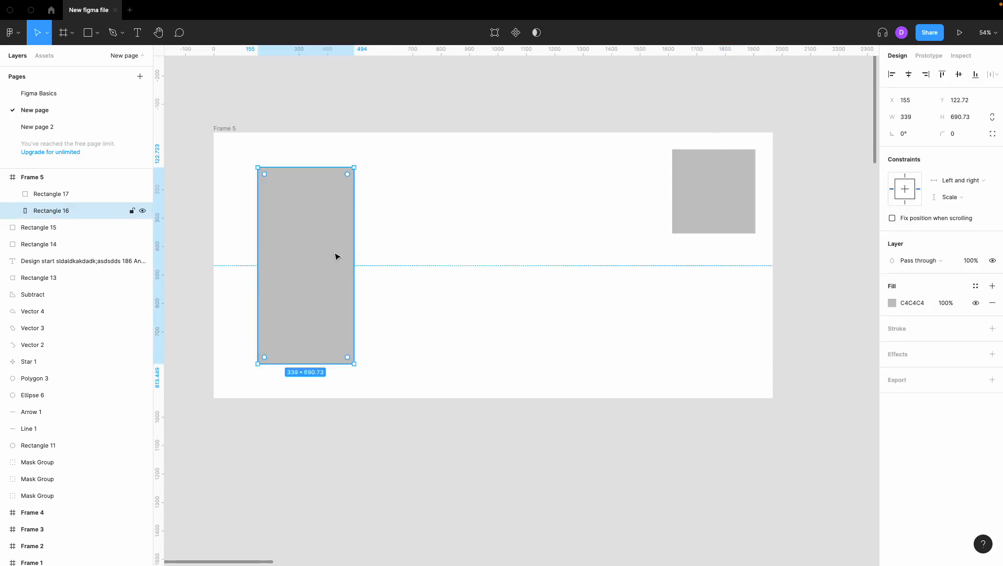
left_click(942, 199)
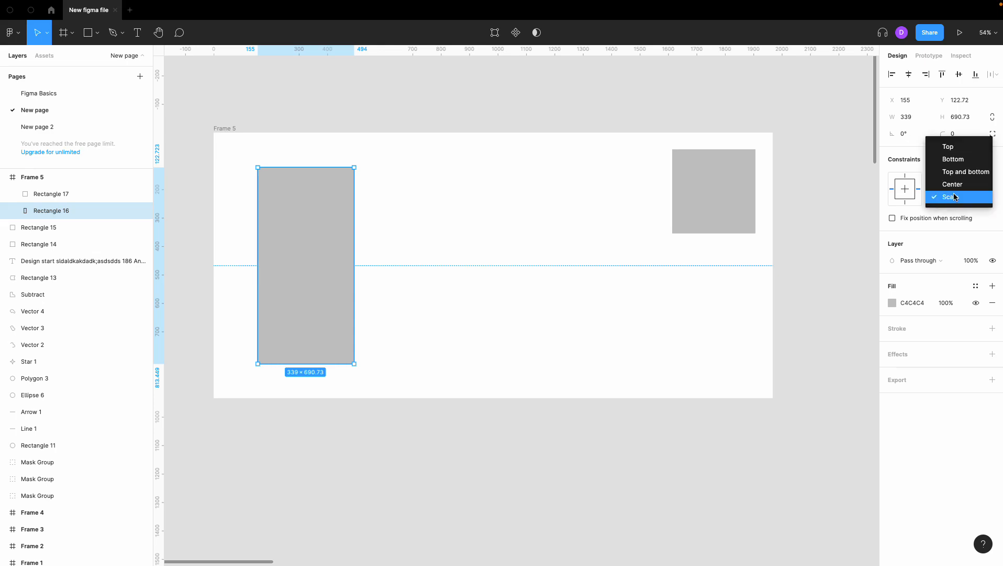
left_click(953, 197)
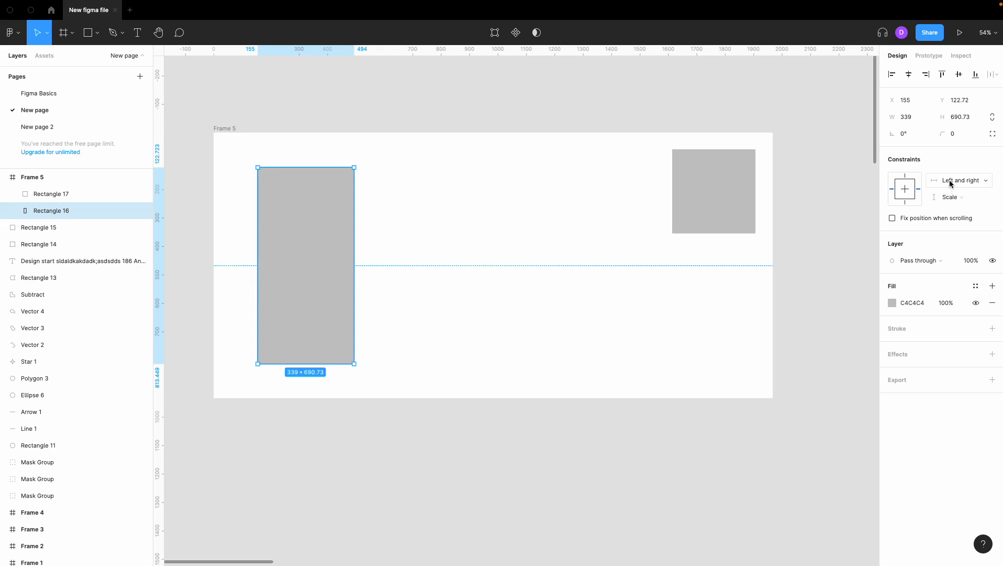
left_click(949, 197)
left_click(963, 173)
Resize the frame by lowering its top edge and moving its left edge inward.
left_click(237, 127)
mouse_move(267, 131)
left_mouse_down()
mouse_move(271, 60)
mouse_move(265, 150)
left_mouse_up()
left_click_drag(216, 241, 236, 241)
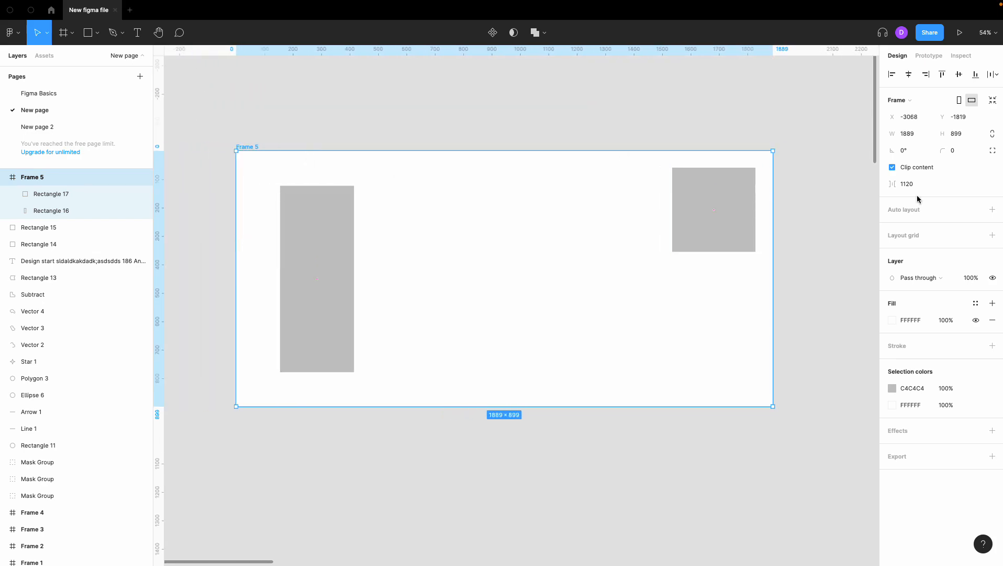
Set the left rectangle's horizontal constraint to Right.
left_click(333, 237)
left_click(962, 179)
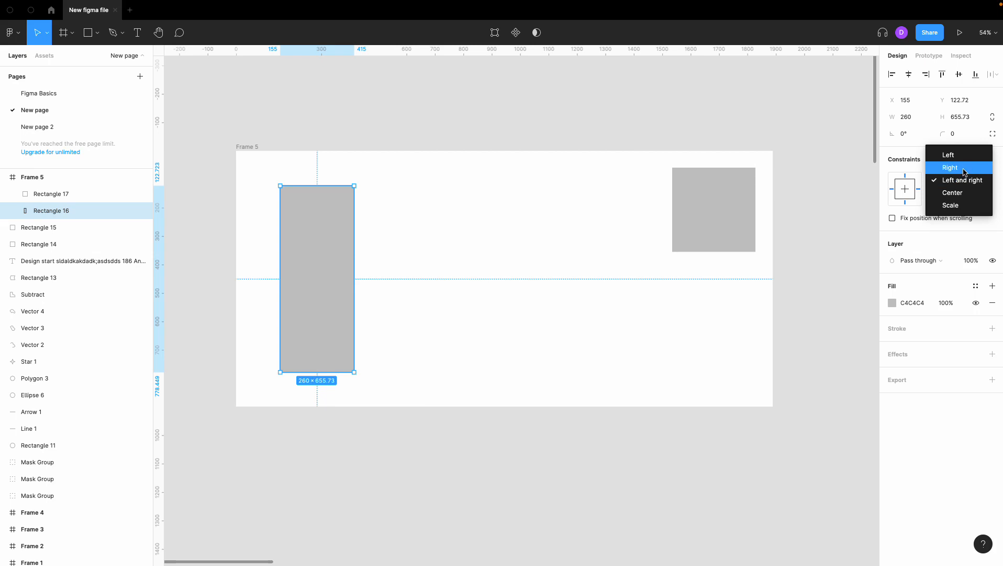
left_click(951, 167)
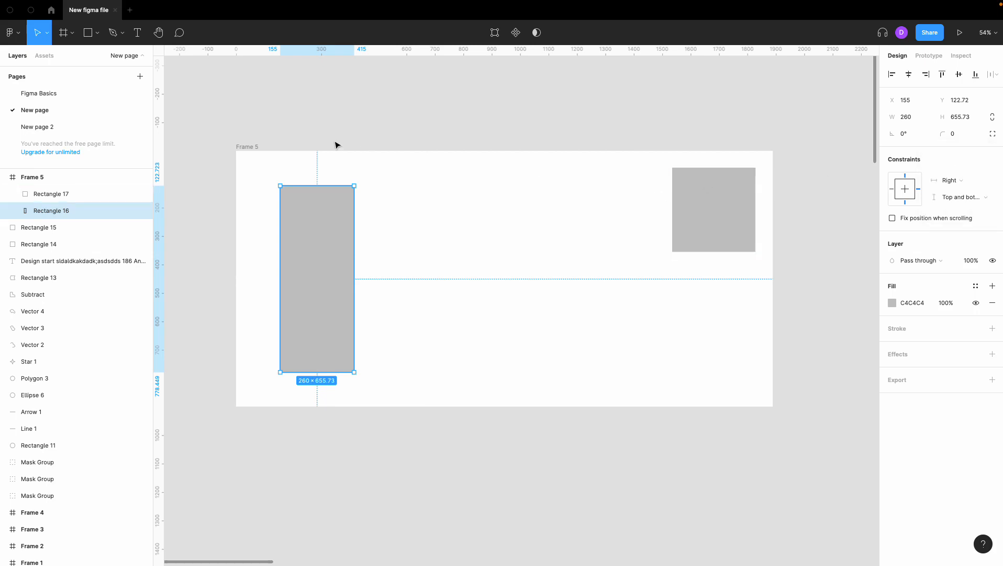
Resize the frame from its left and right edges and check the left rectangle's size.
left_click(256, 147)
mouse_move(234, 181)
left_mouse_down()
mouse_move(176, 182)
mouse_move(233, 181)
left_mouse_up()
left_click_drag(771, 206, 744, 206)
left_click(795, 219)
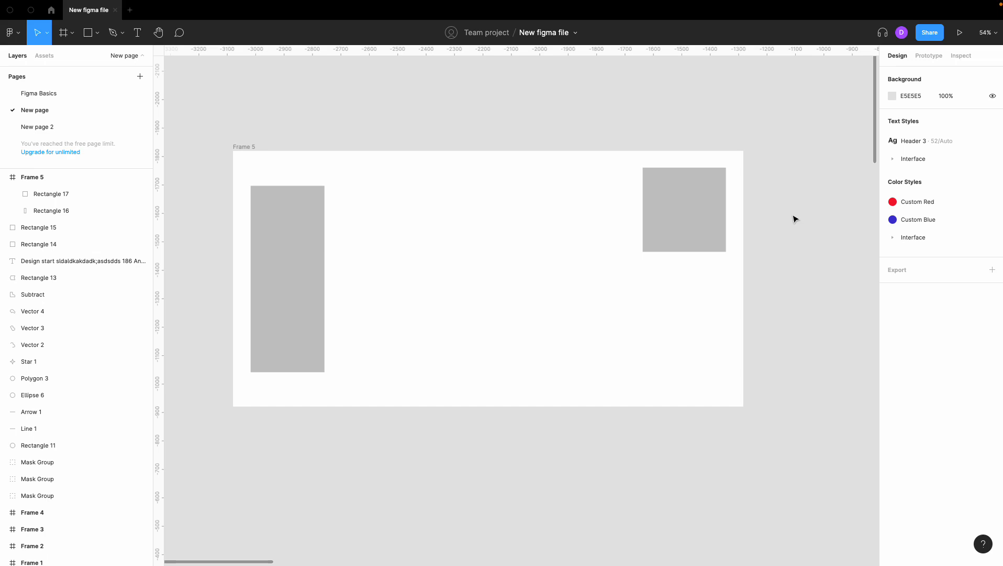
left_click(320, 222)
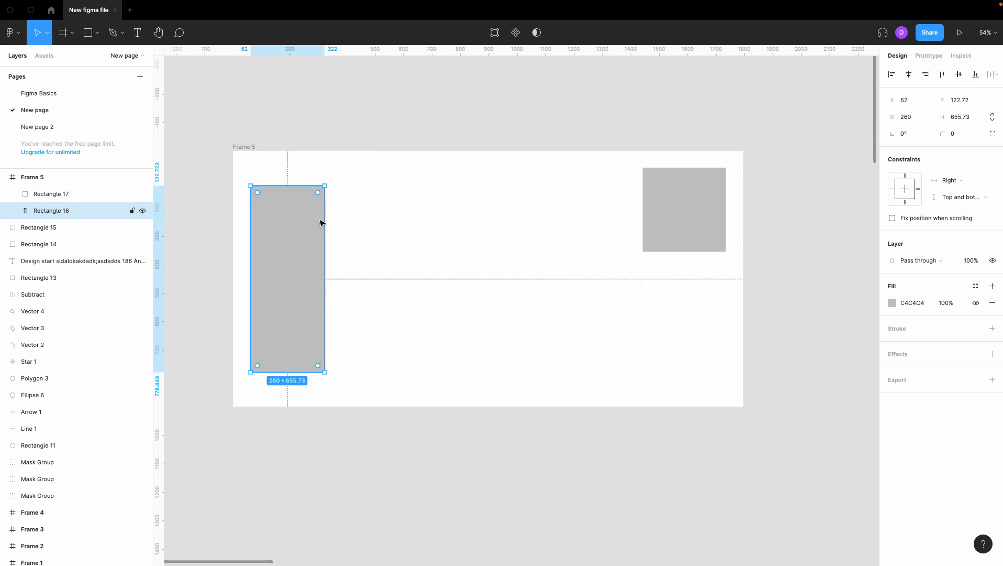
Draw a new wide, short frame about 1075 × 138 below the existing frame.
scroll(387, 252, "down", 5)
left_click(377, 380)
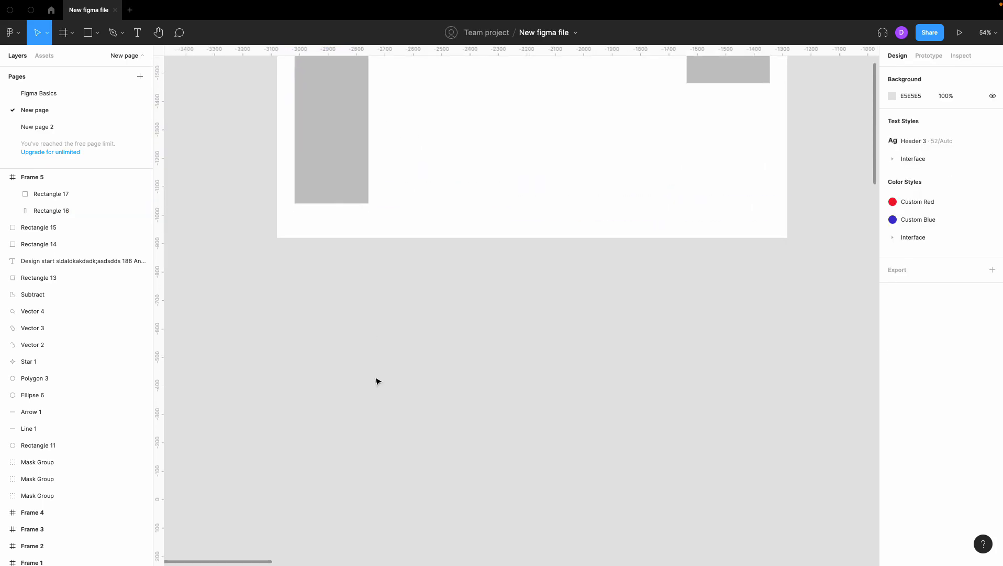
left_click(64, 32)
left_click_drag(283, 285, 587, 324)
left_click(560, 373)
Add a text layer reading "New text" near the new frame's left side.
scroll(561, 374, "left", 1)
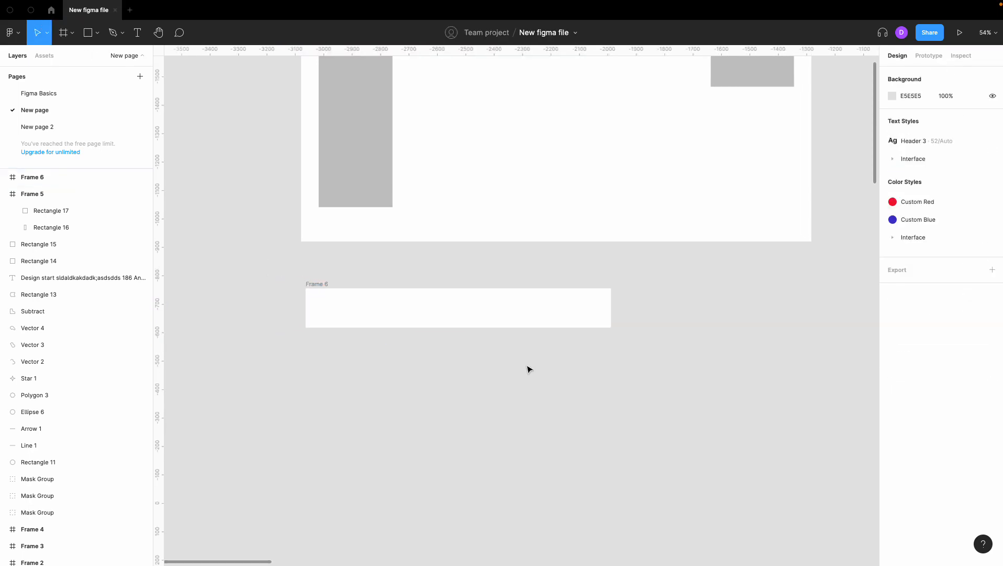
key("t")
left_click(354, 304)
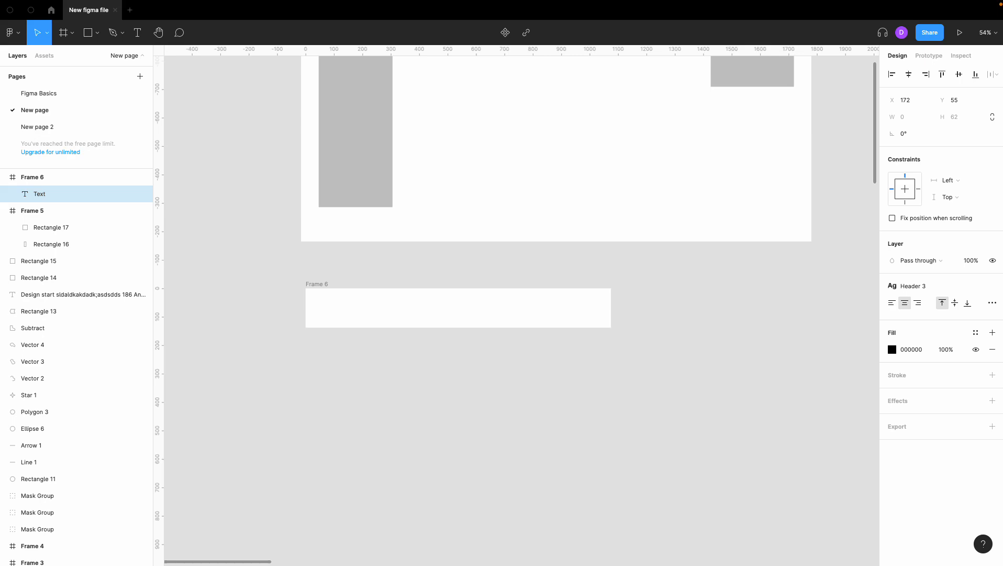
type("New text")
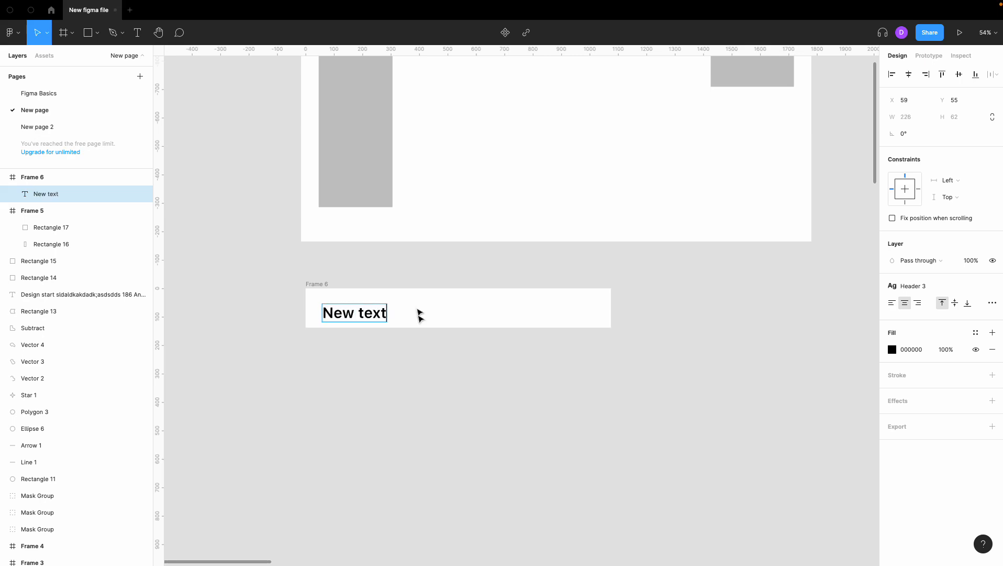
key("Escape")
left_click_drag(362, 316, 359, 311)
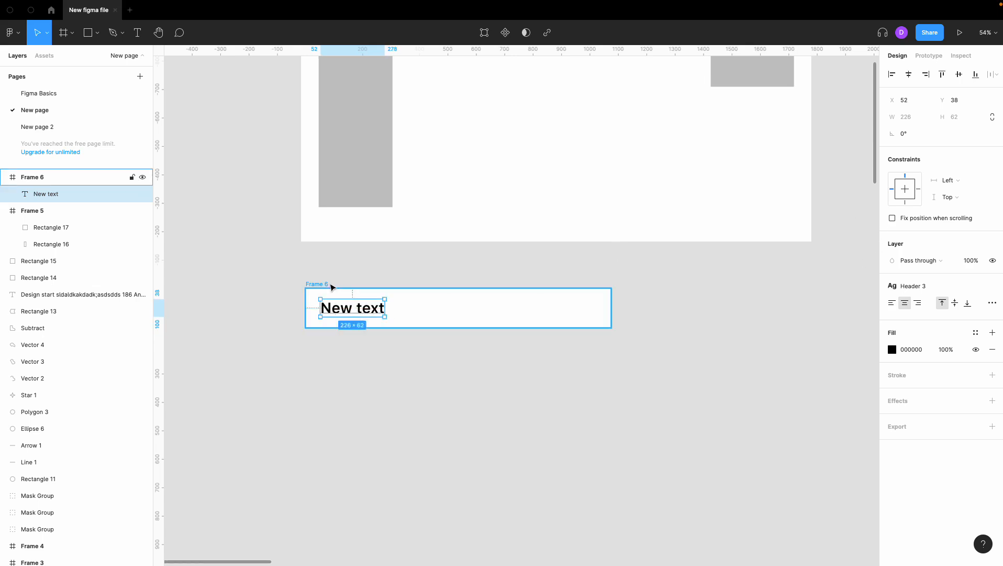
left_click(348, 373)
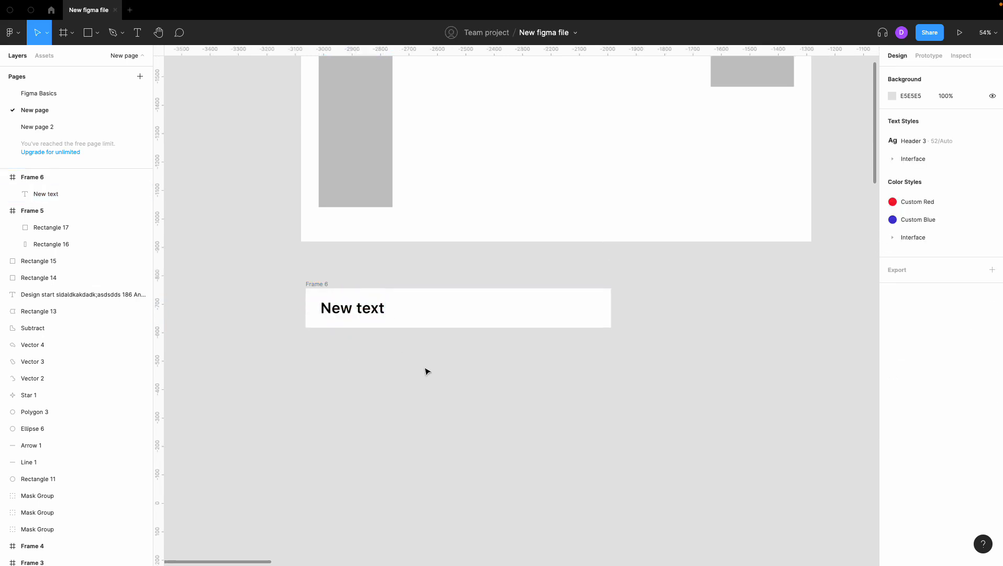
Draw a right-pointing chevron with the Pen tool near the new frame's right end.
key("p")
scroll(592, 333, "up", 2)
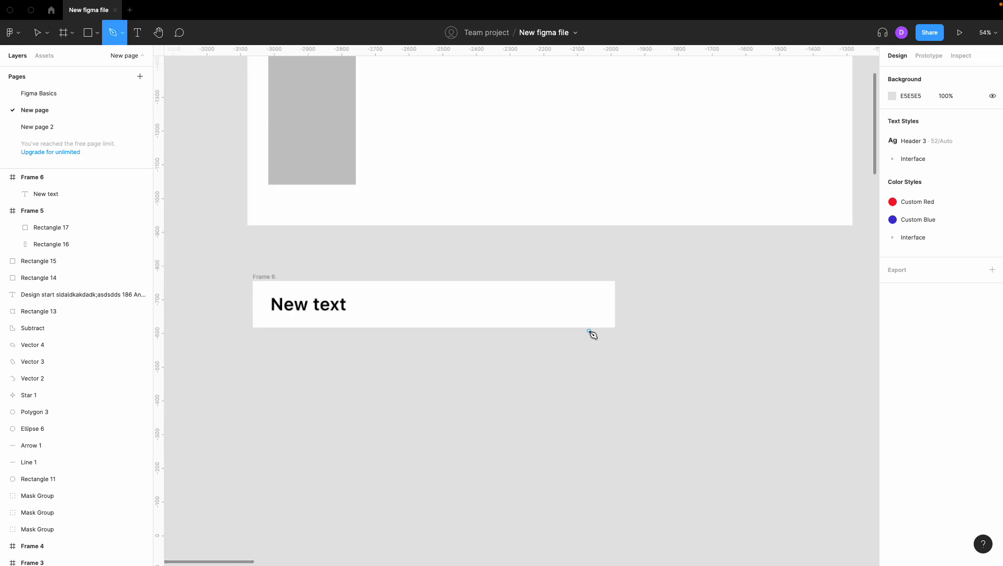
left_click(590, 296)
left_click(601, 306)
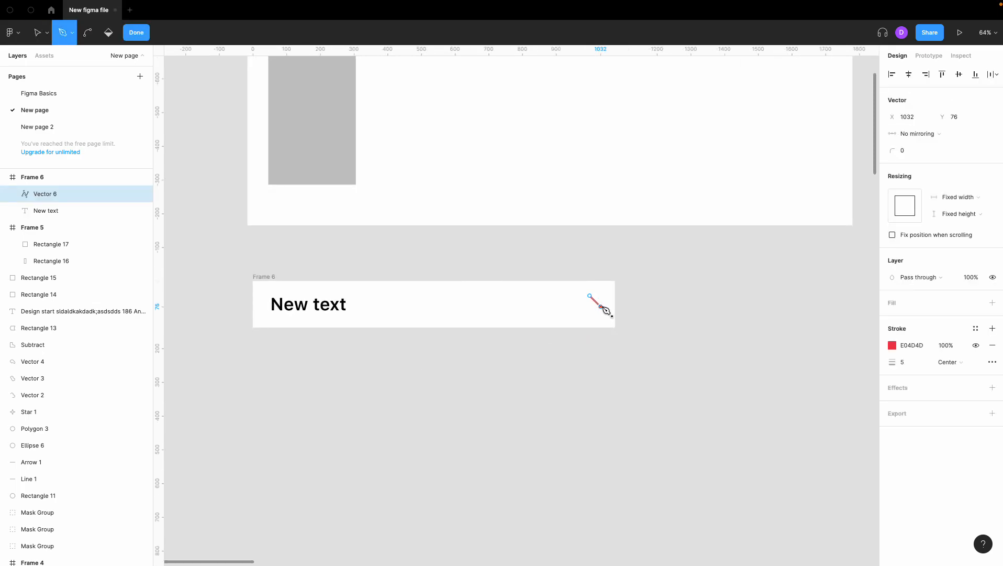
left_click(590, 317)
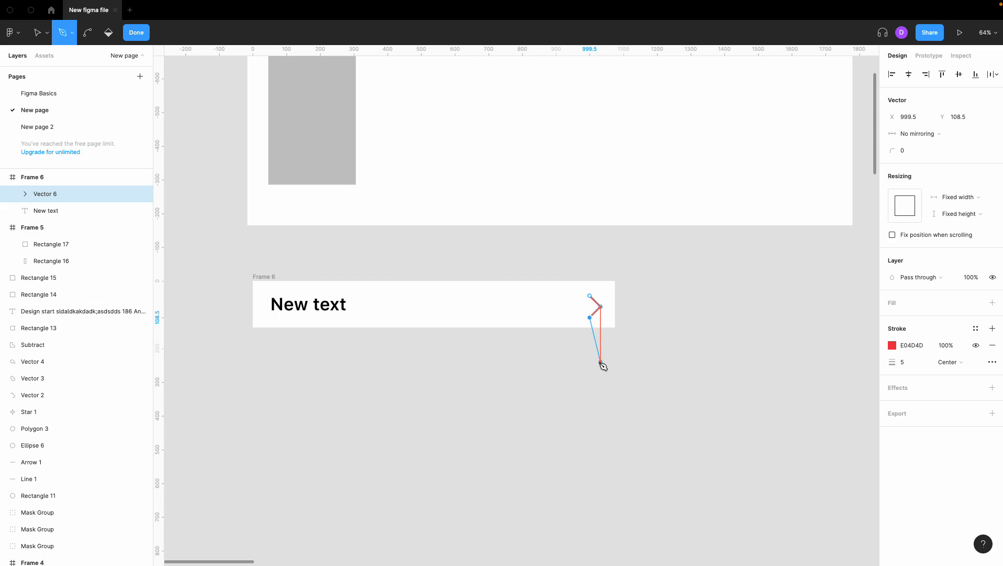
key("Escape")
key("Escape")
Inspect the constraints of the chevron and the text layer.
scroll(600, 365, "down", 1)
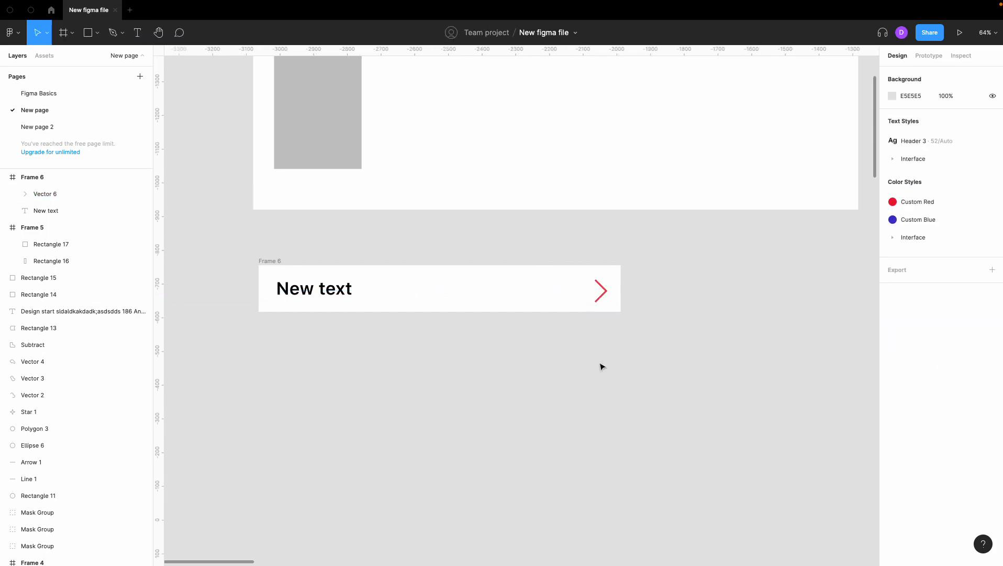
scroll(637, 280, "down", 3)
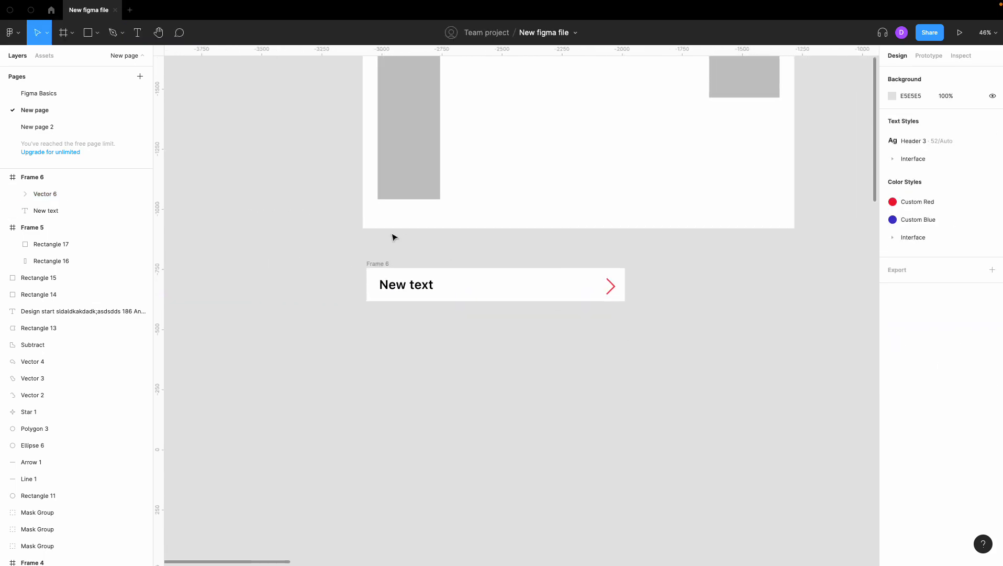
left_click(611, 287)
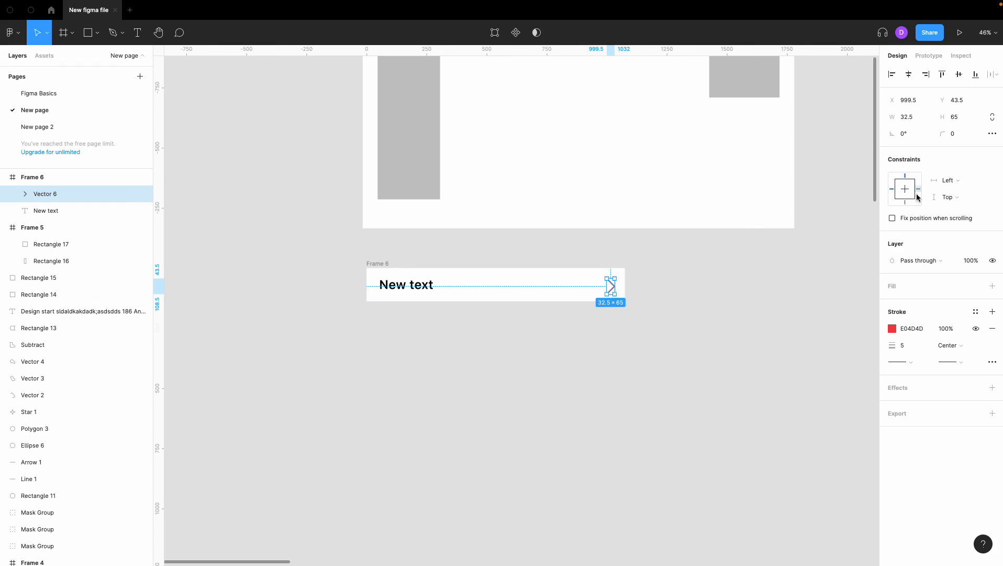
left_click(52, 211)
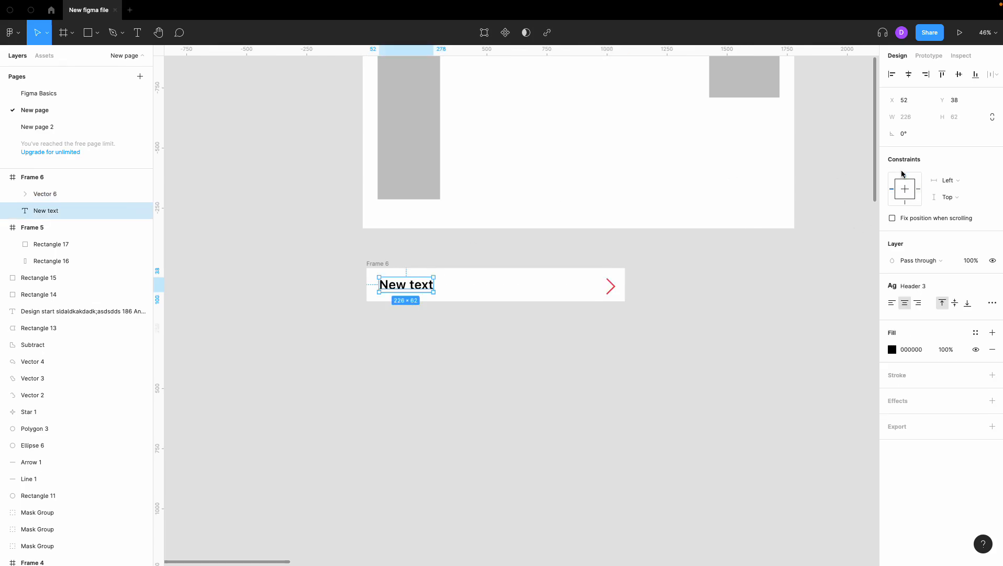
left_click(680, 270)
Paste two copies of the new frame and stack them directly beneath it.
left_click(383, 266)
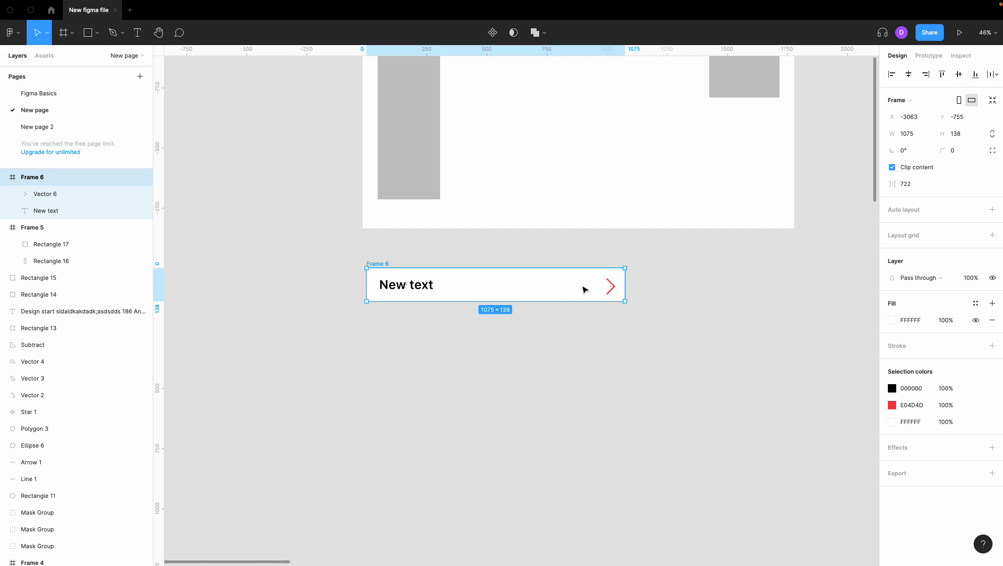
key("super+v")
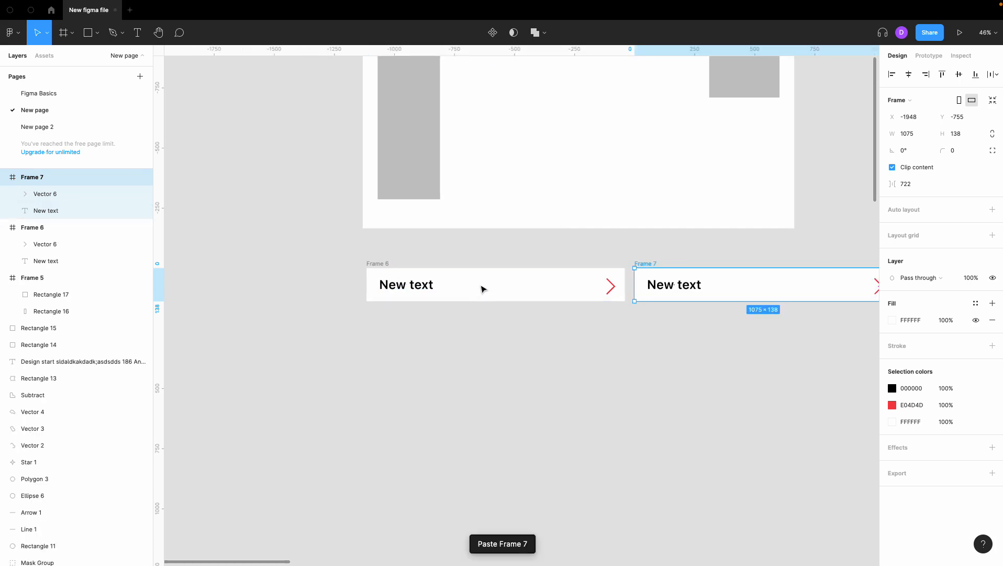
left_click_drag(658, 266, 388, 309)
key("super+v")
left_click_drag(661, 329, 417, 369)
Select all three stacked frames and widen them together to about 1374 wide.
left_click(418, 427)
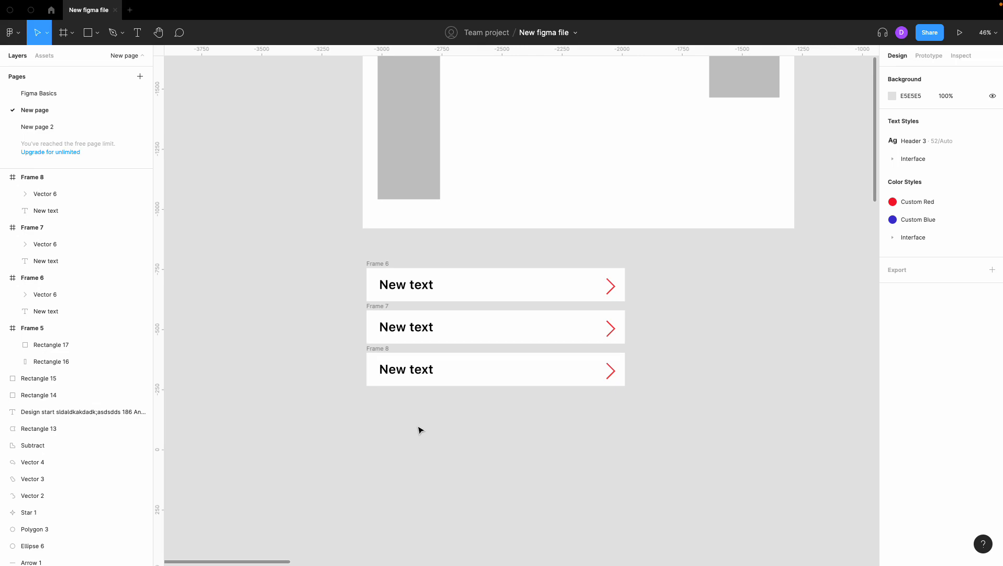
scroll(482, 429, "right", 2)
left_click(387, 274)
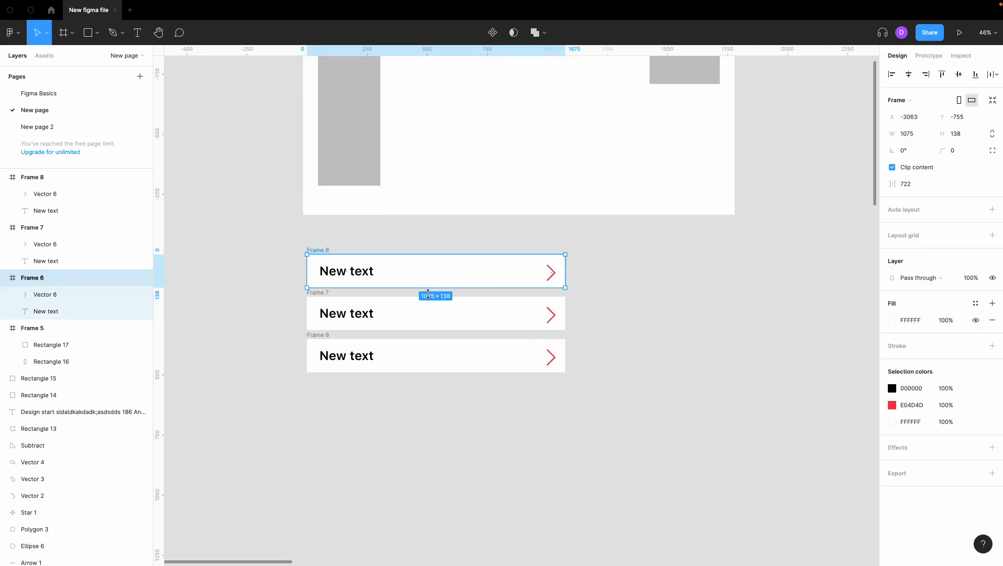
left_click(329, 302, "shift")
left_click(325, 341, "shift")
left_click(324, 340, "shift")
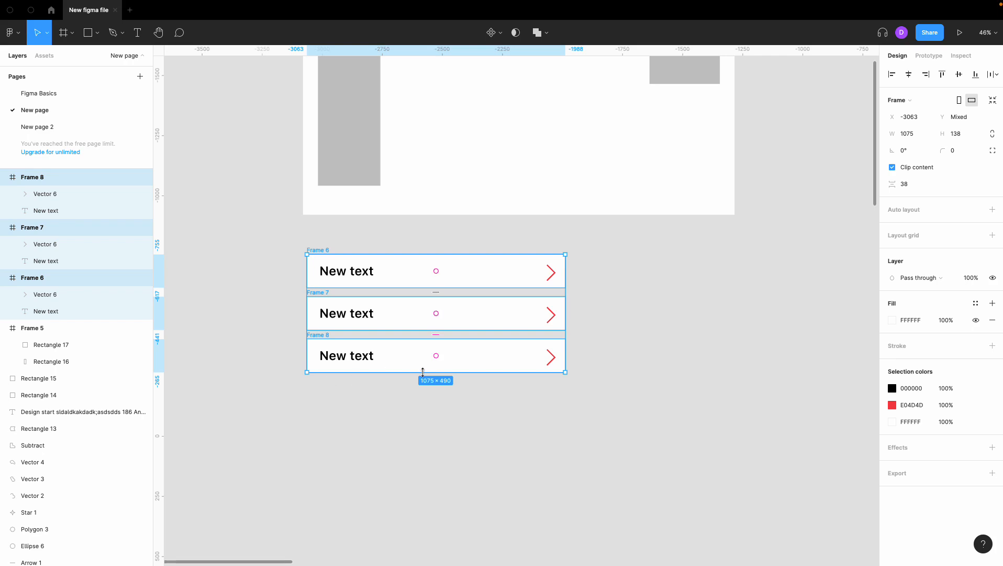
scroll(498, 272, "right", 2)
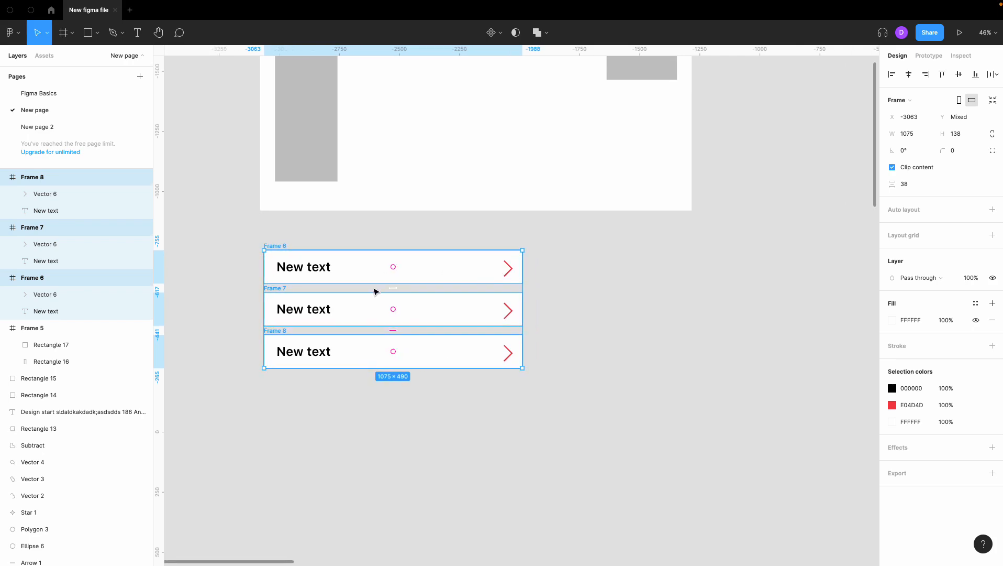
left_click_drag(523, 271, 595, 272)
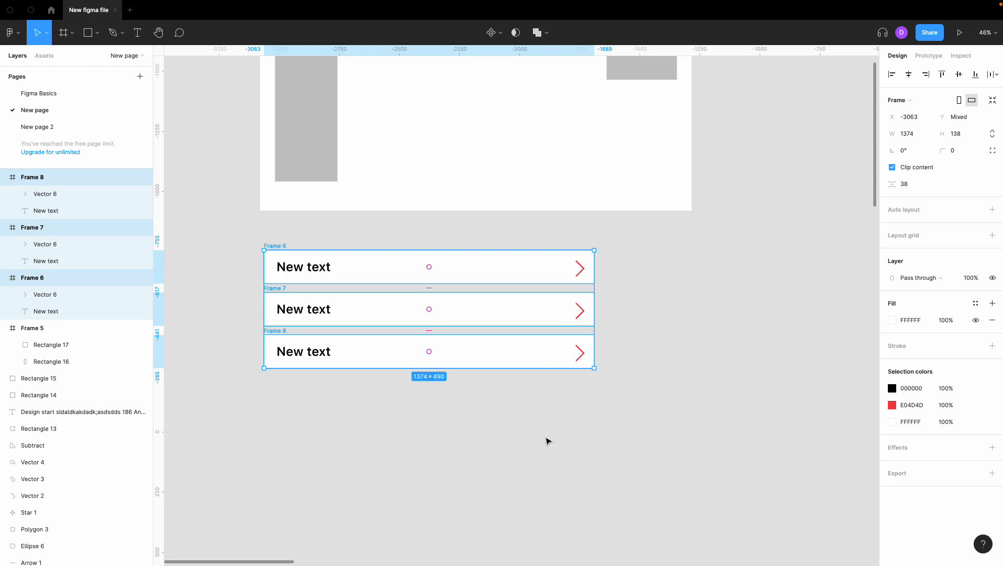
left_click(548, 439)
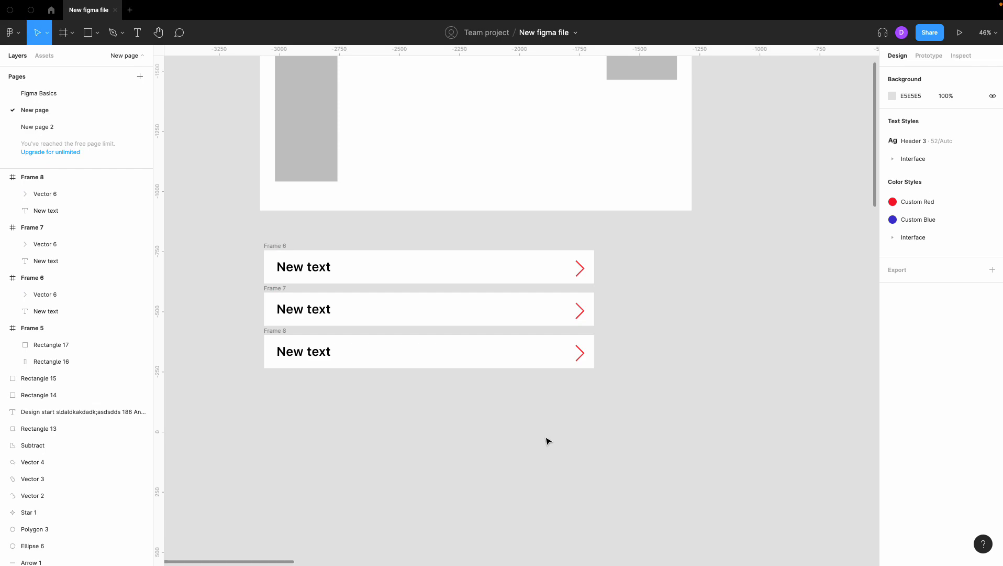